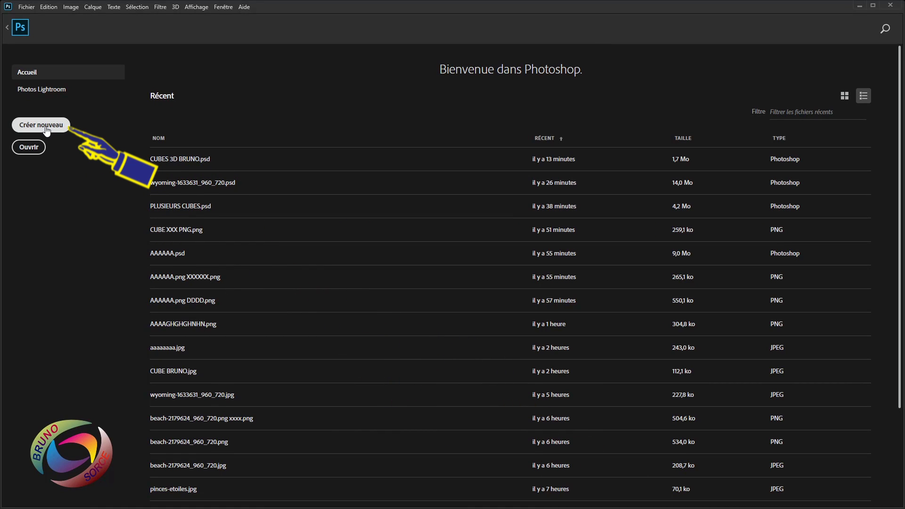
# - Create a new 15 × 15 cm document at 150 pixels/inch in 8-bit RGB colour mode with a transparent background
pyautogui.click(26, 7)
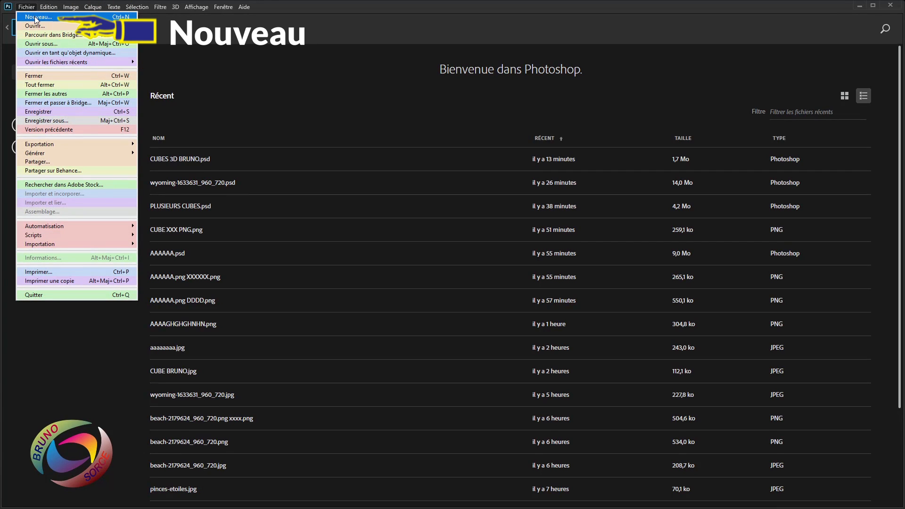
pyautogui.click(35, 18)
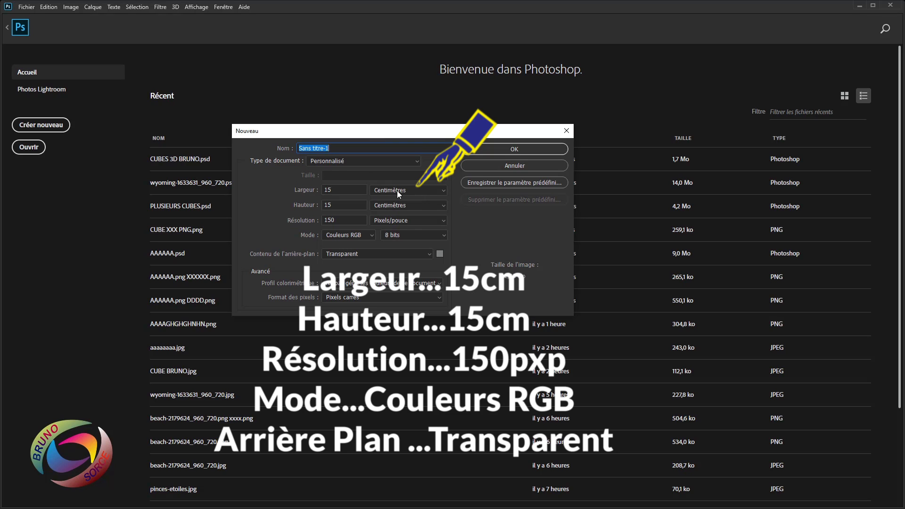
pyautogui.click(409, 190)
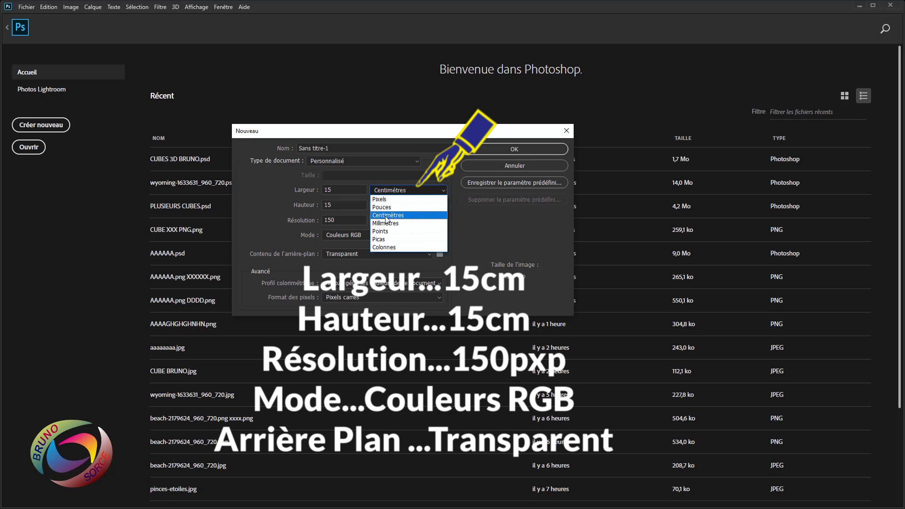
pyautogui.click(387, 216)
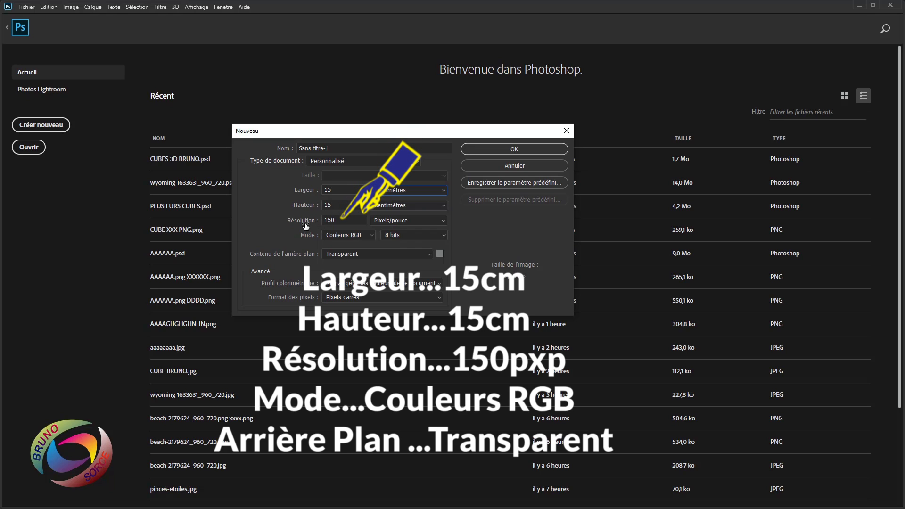
pyautogui.click(361, 236)
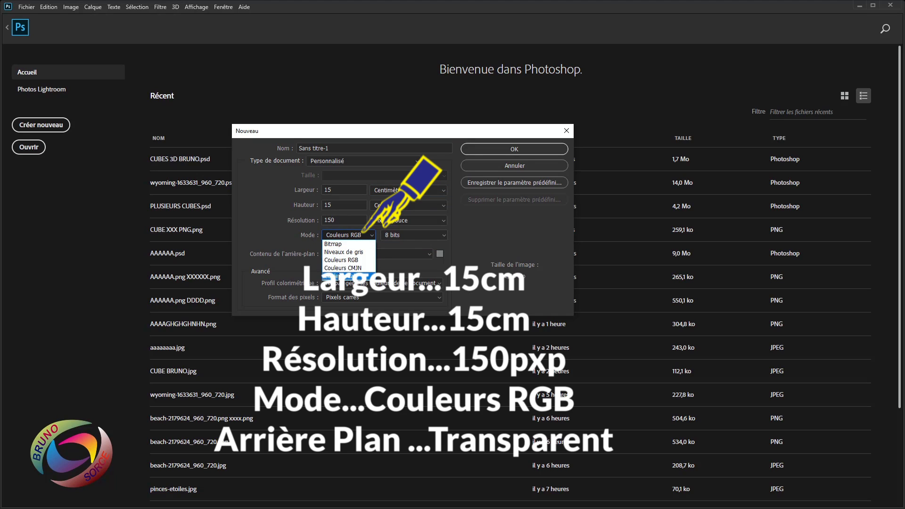
pyautogui.click(340, 262)
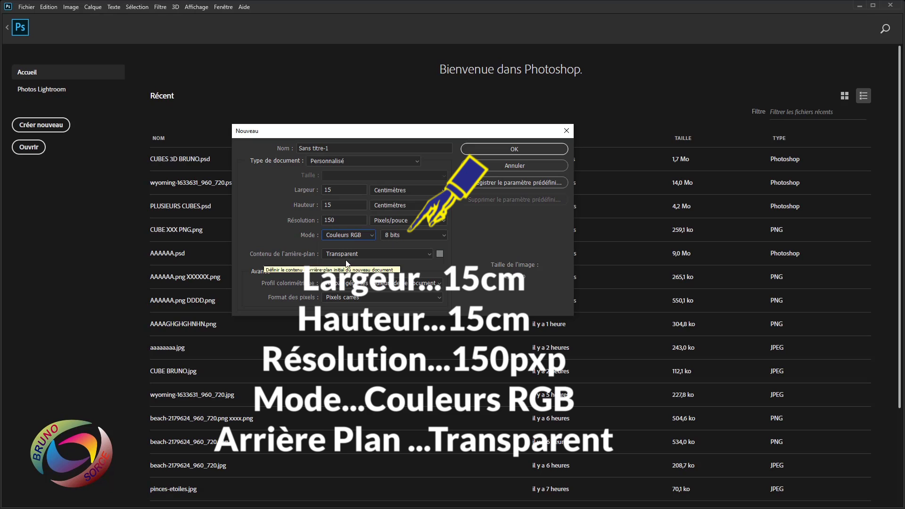
pyautogui.click(429, 254)
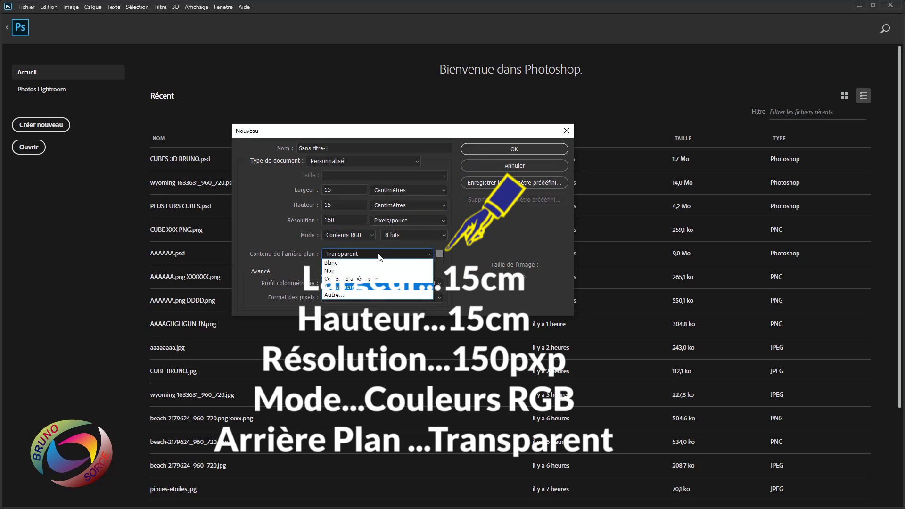
pyautogui.click(352, 289)
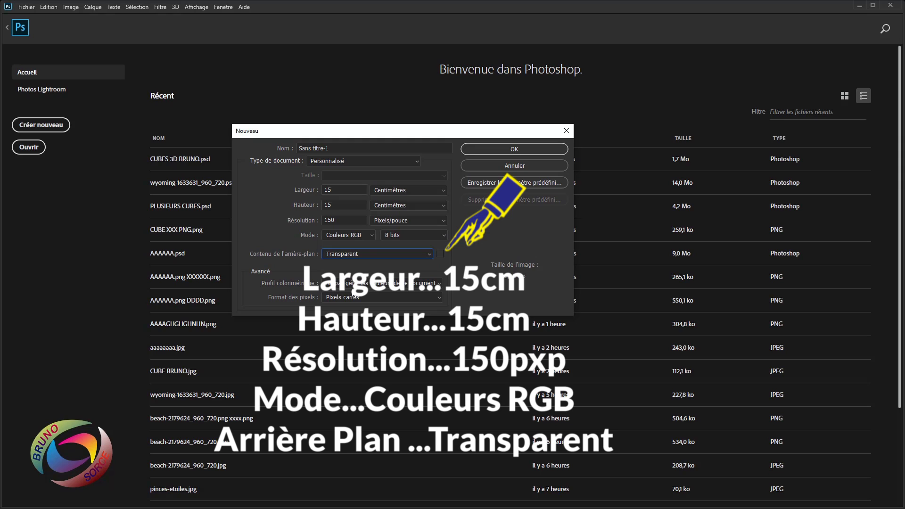
pyautogui.click(526, 150)
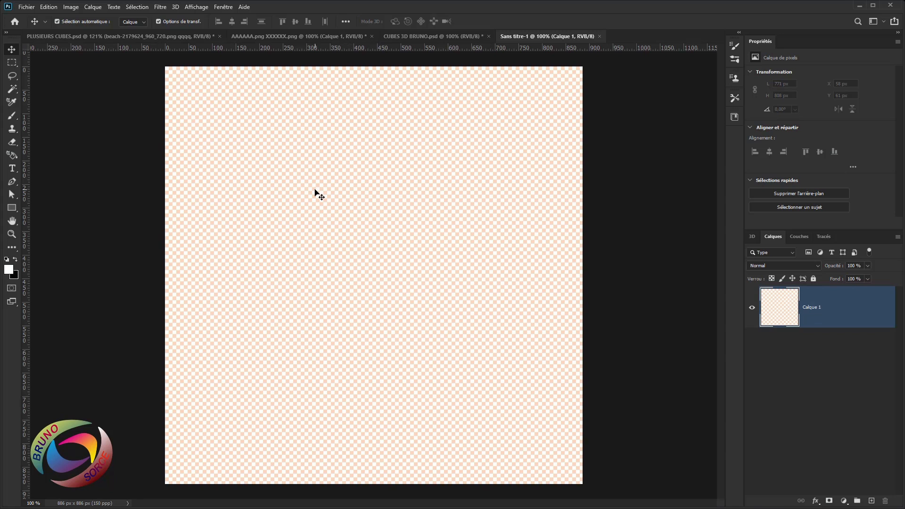
# - Embed the orange sunset photo of birds over water and enlarge it to about 286% so it covers the whole canvas
pyautogui.click(26, 7)
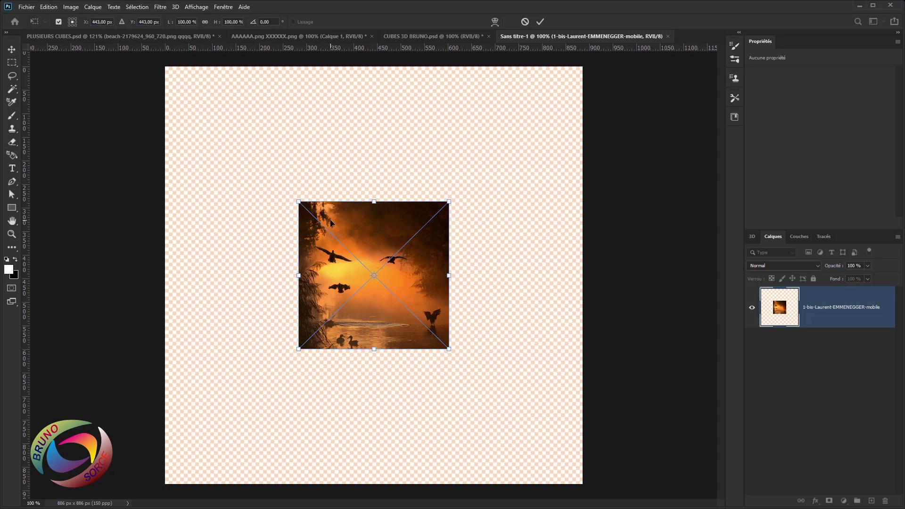
pyautogui.moveTo(299, 201); pyautogui.dragTo(176, 65)
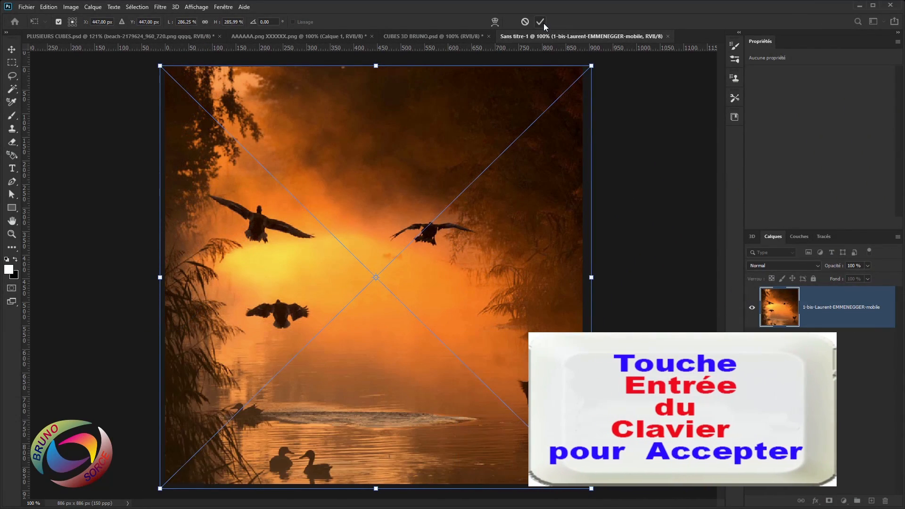
pyautogui.press('Return')
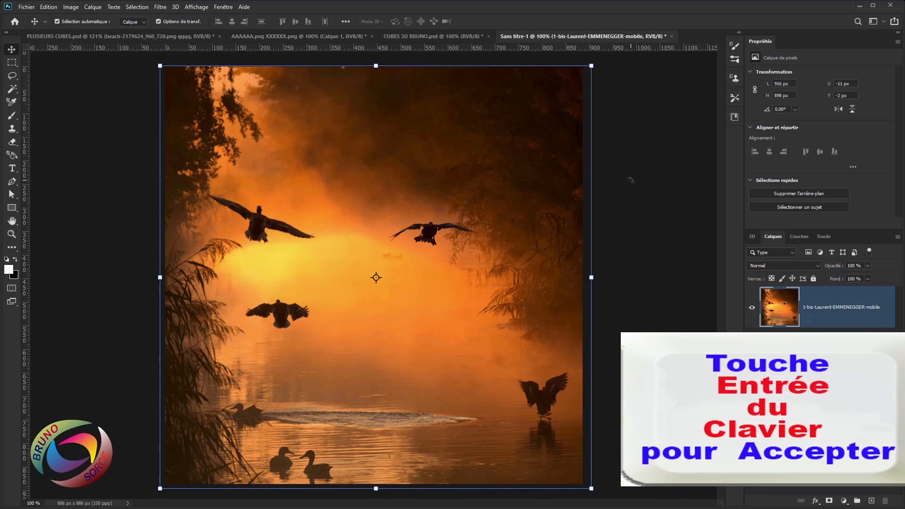
# - Create a Cube preset 3D mesh from the photo layer, keeping the embedded colour profile
pyautogui.click(176, 8)
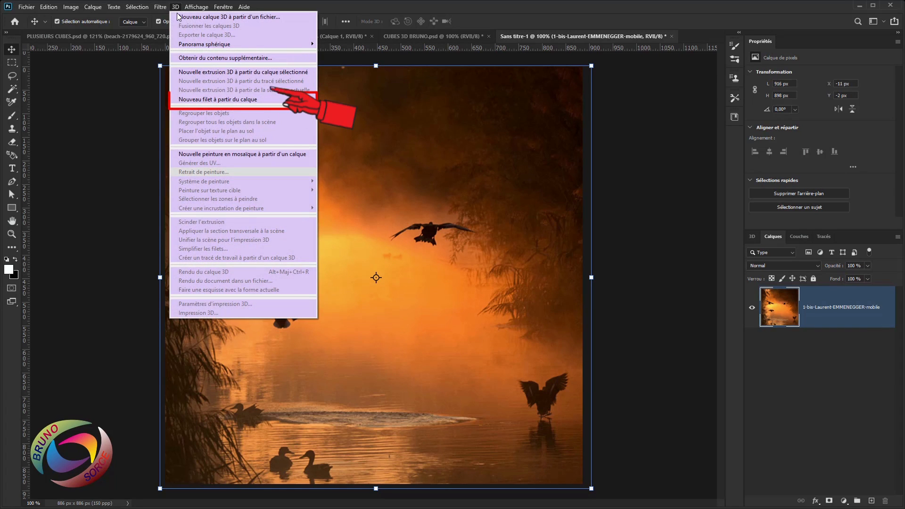
pyautogui.moveTo(187, 101)
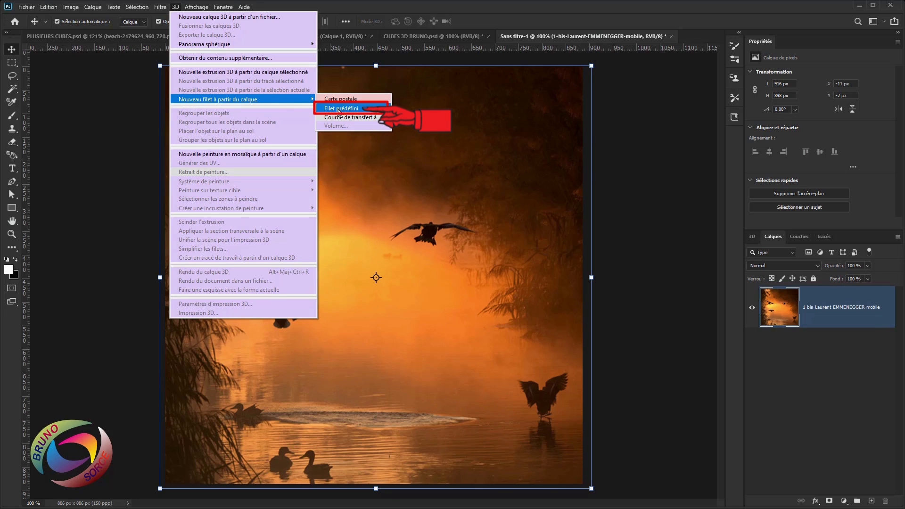
pyautogui.moveTo(336, 110)
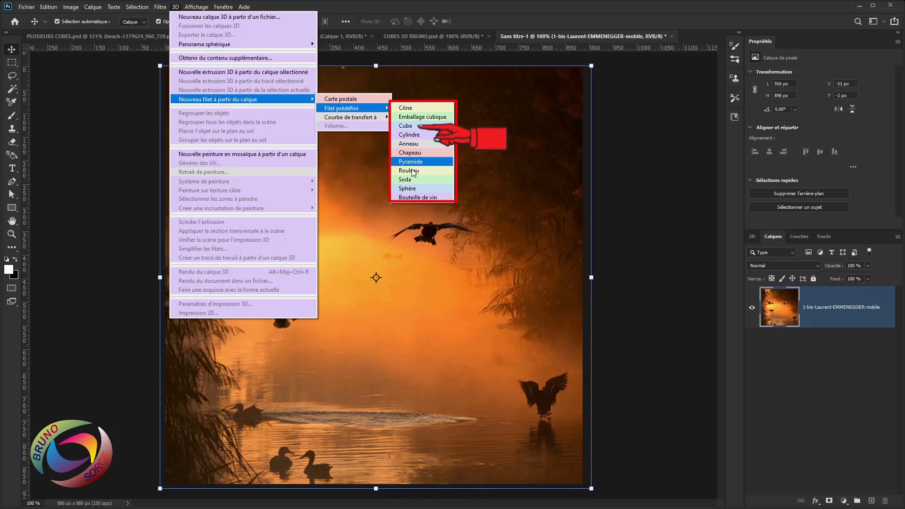
pyautogui.click(406, 125)
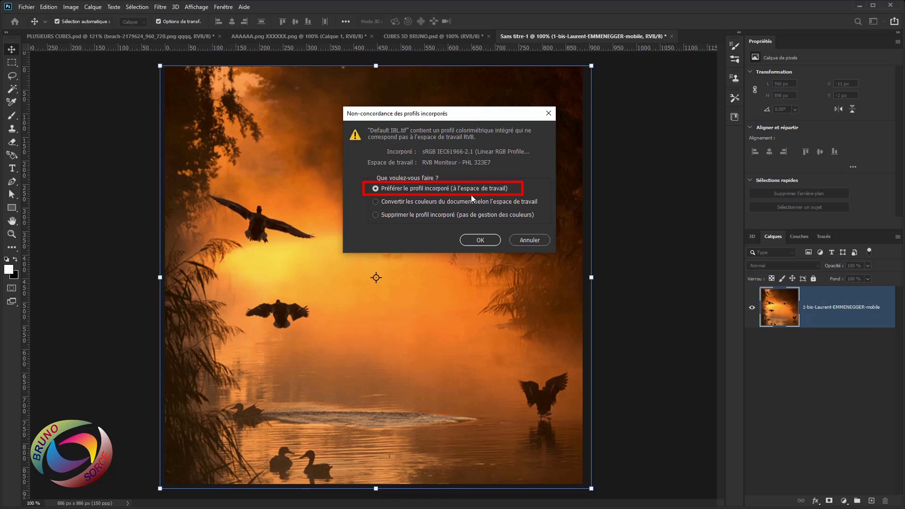
pyautogui.click(480, 240)
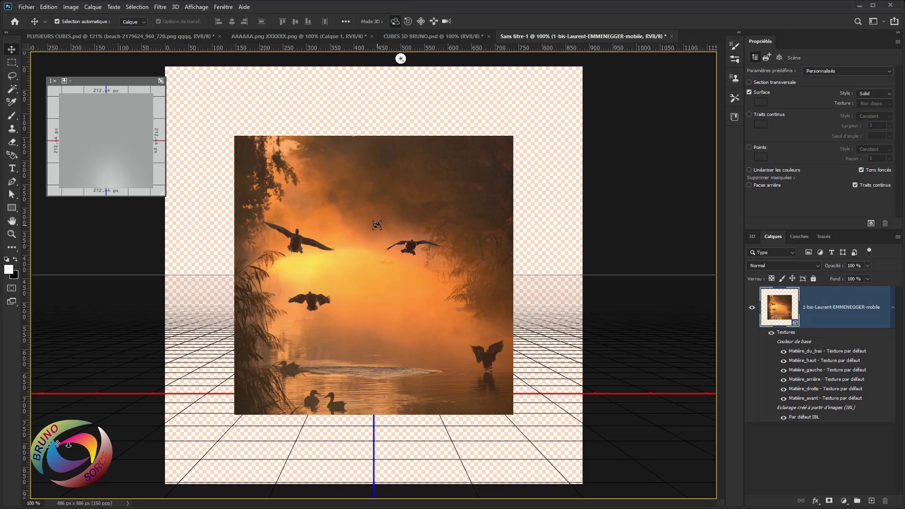
# - Open the cube's Matière_droite texture and embed the DIABLE + AILES ET GRIFFES PNG image, centred horizontally and shifted slightly down
pyautogui.moveTo(377, 225); pyautogui.dragTo(335, 259)
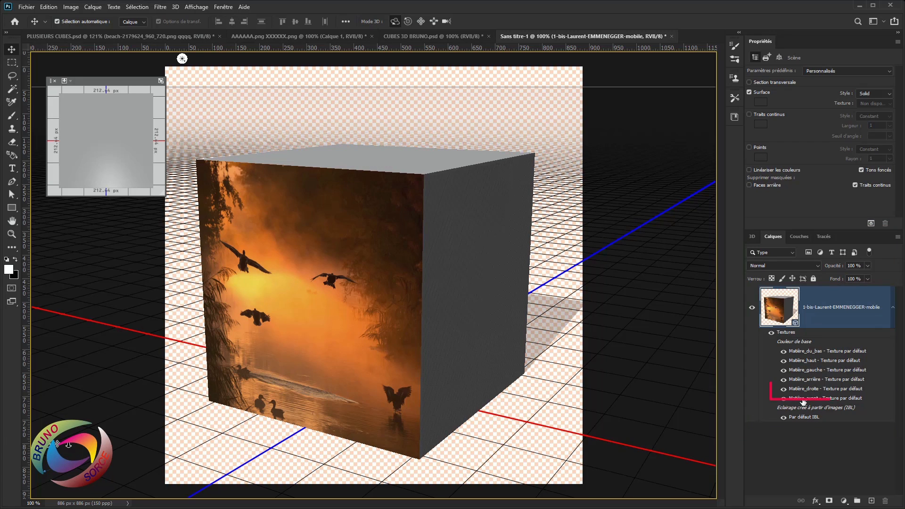
pyautogui.doubleClick(825, 389)
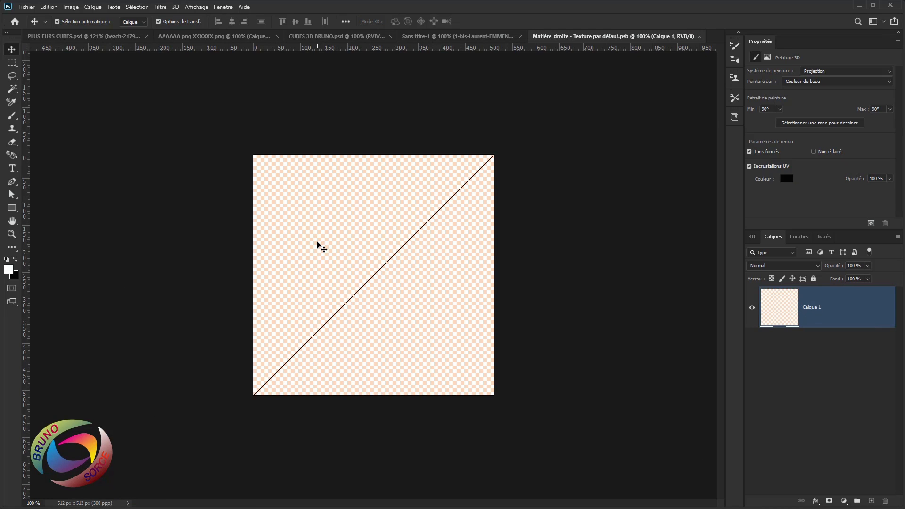
pyautogui.click(27, 7)
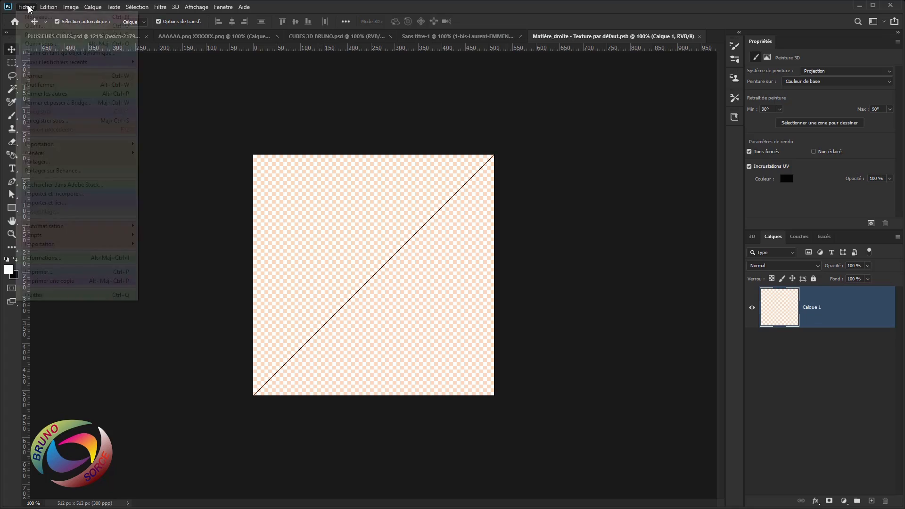
pyautogui.click(44, 194)
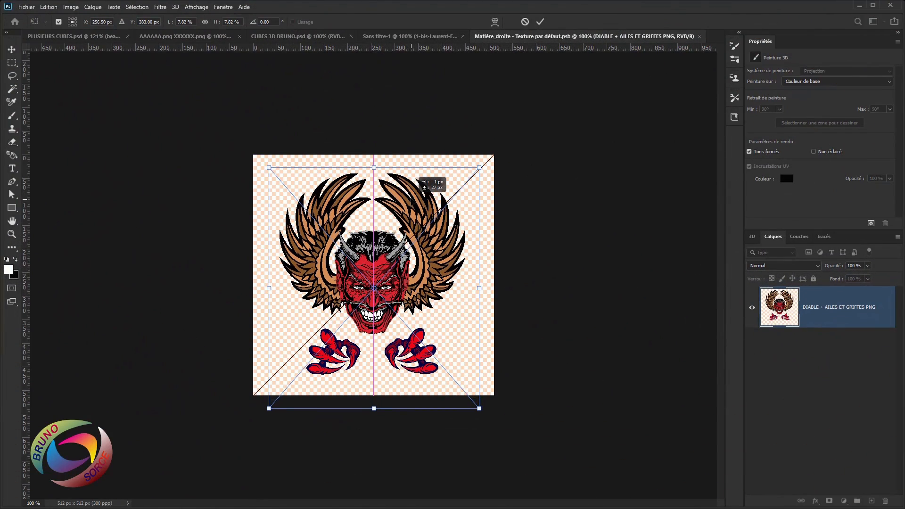
pyautogui.moveTo(411, 191); pyautogui.dragTo(411, 190)
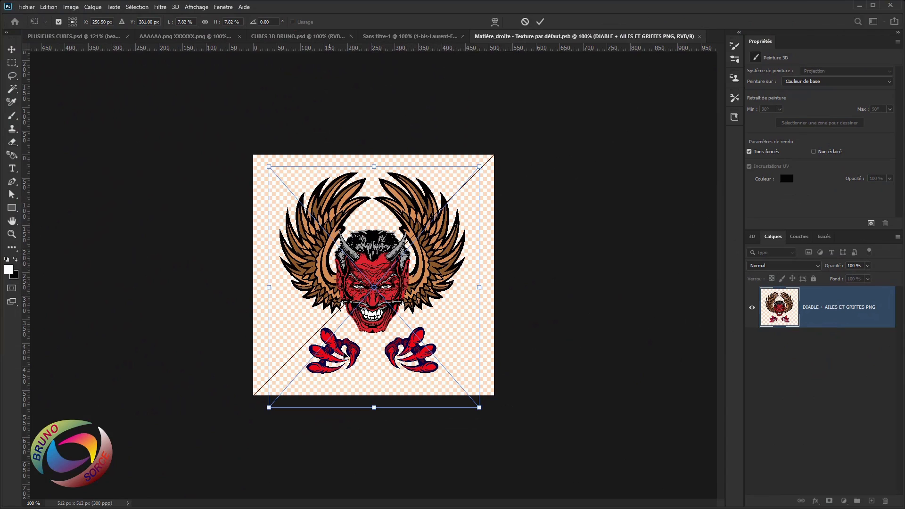
pyautogui.press('Return')
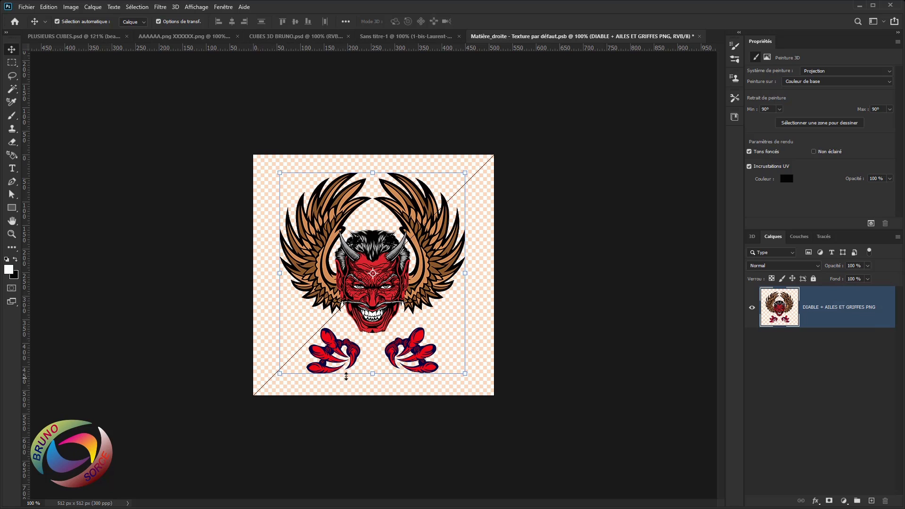
# - Close the Matière_droite texture document, saving its changes so the devil image is applied to the cube
pyautogui.click(512, 286)
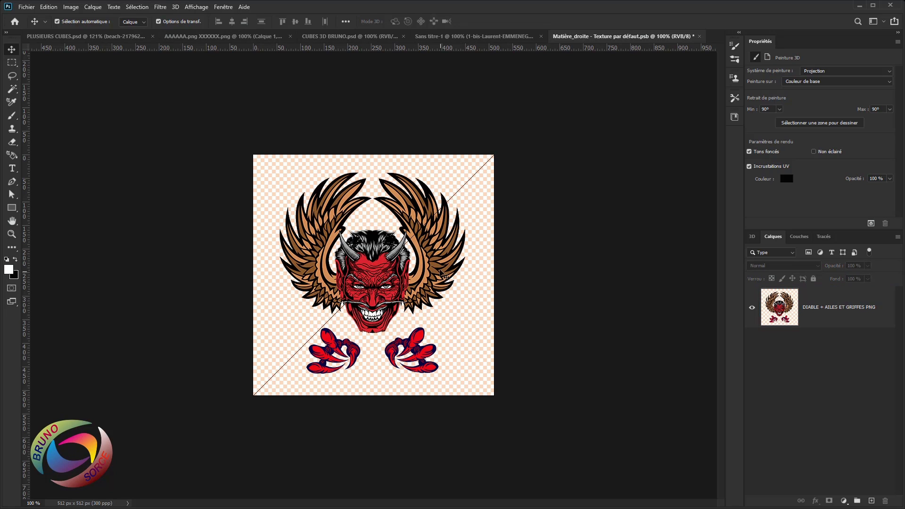
pyautogui.click(700, 38)
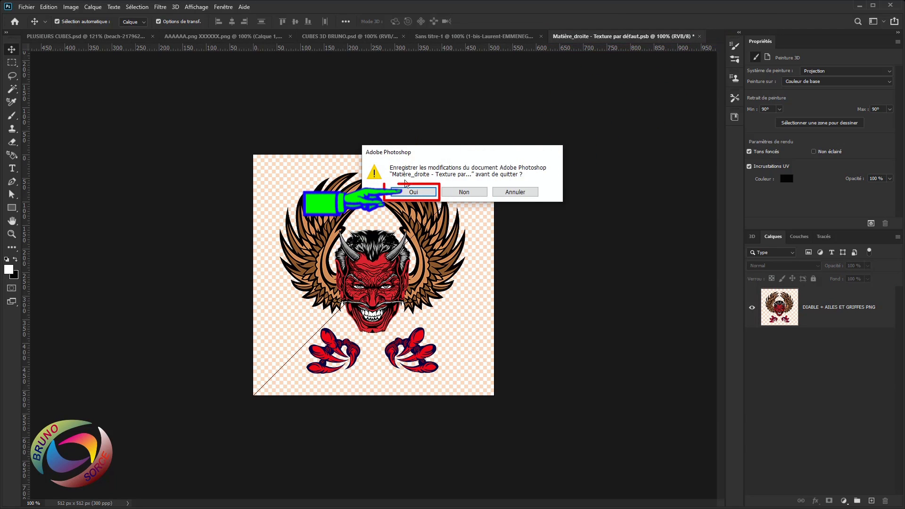
pyautogui.click(406, 193)
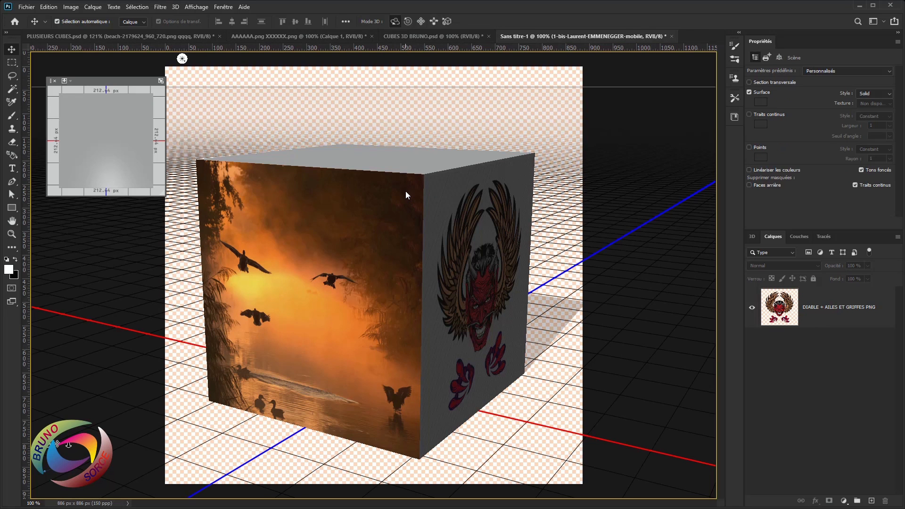
# - Open the cube's Matière_haut texture and embed the 030029898 landscape image in it
pyautogui.moveTo(429, 245); pyautogui.dragTo(323, 226)
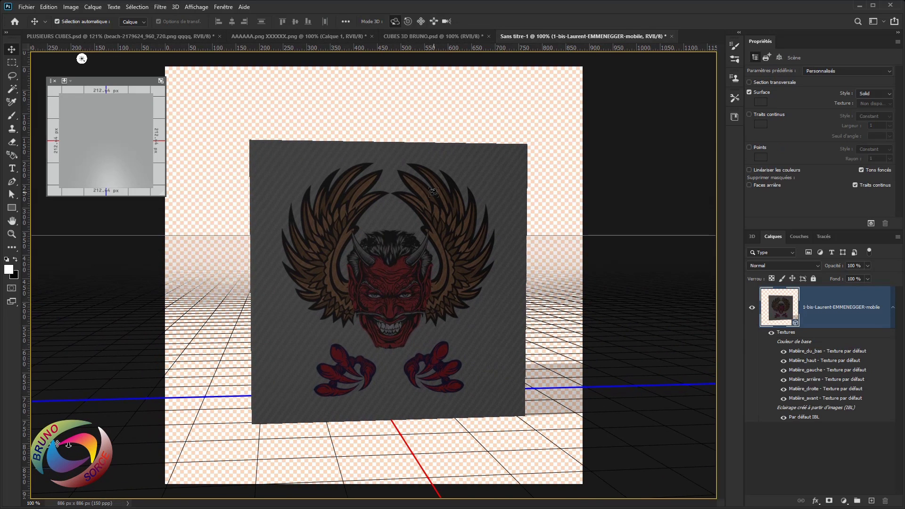
pyautogui.moveTo(401, 338); pyautogui.dragTo(434, 268)
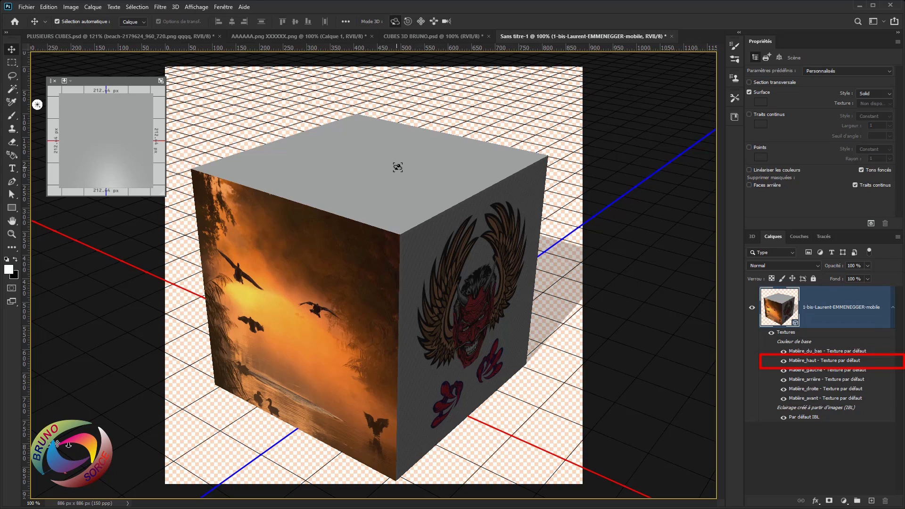
pyautogui.doubleClick(835, 362)
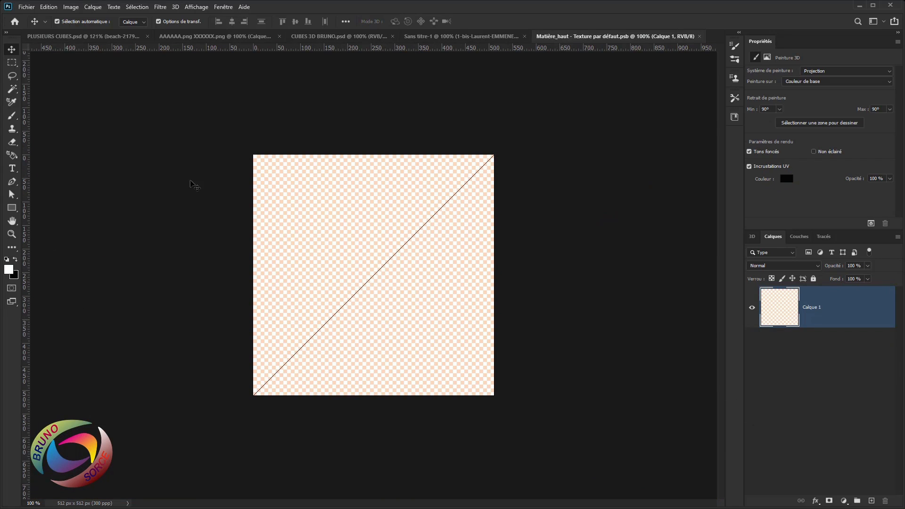
pyautogui.click(27, 7)
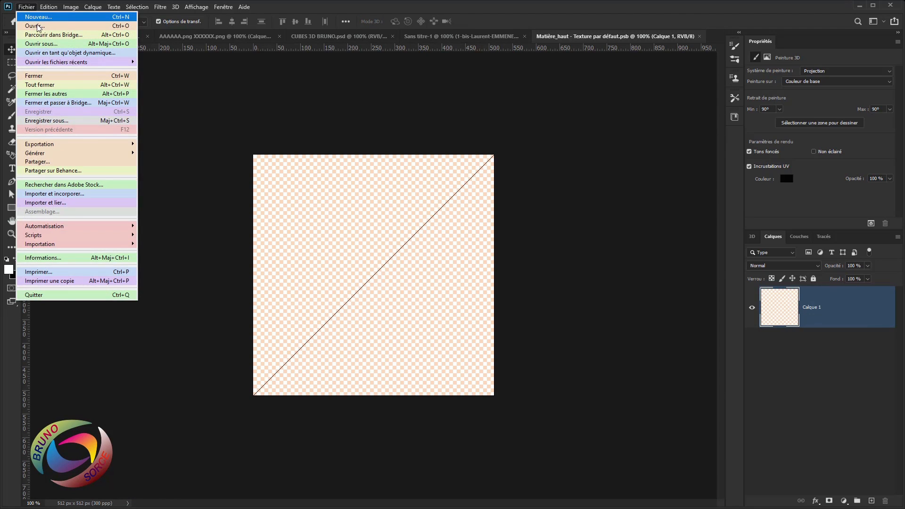
pyautogui.click(43, 194)
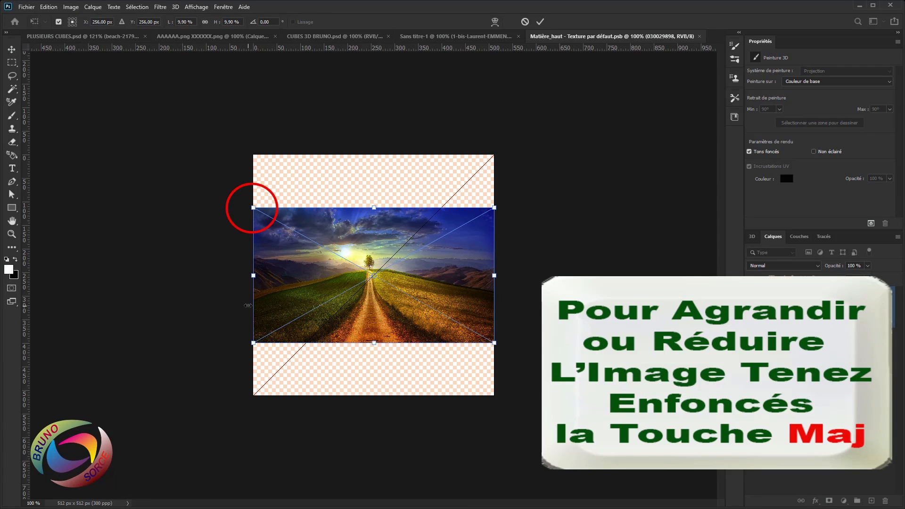
# - Scale the landscape image to about 17.75% width and 18.12% height, positioning it to cover the whole texture
pyautogui.moveTo(254, 209); pyautogui.dragTo(163, 157)
pyautogui.moveTo(428, 266); pyautogui.dragTo(428, 262)
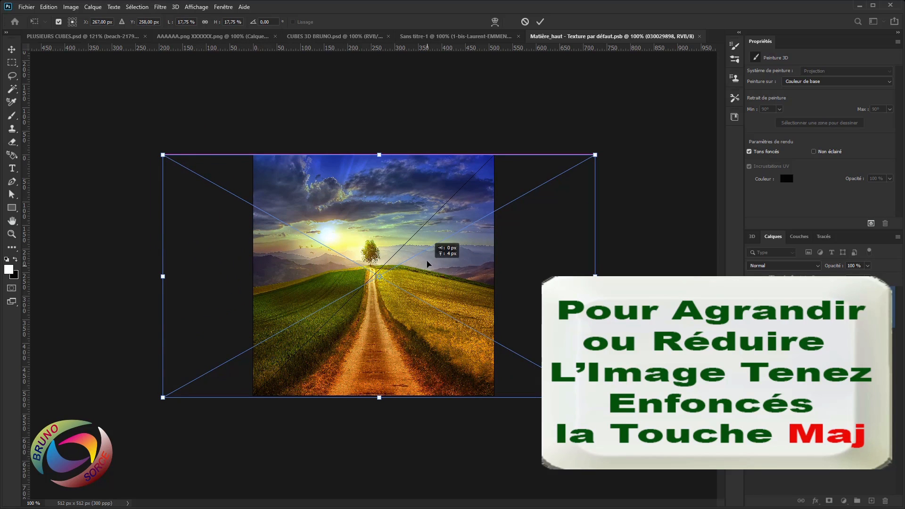
pyautogui.moveTo(380, 396); pyautogui.dragTo(380, 401)
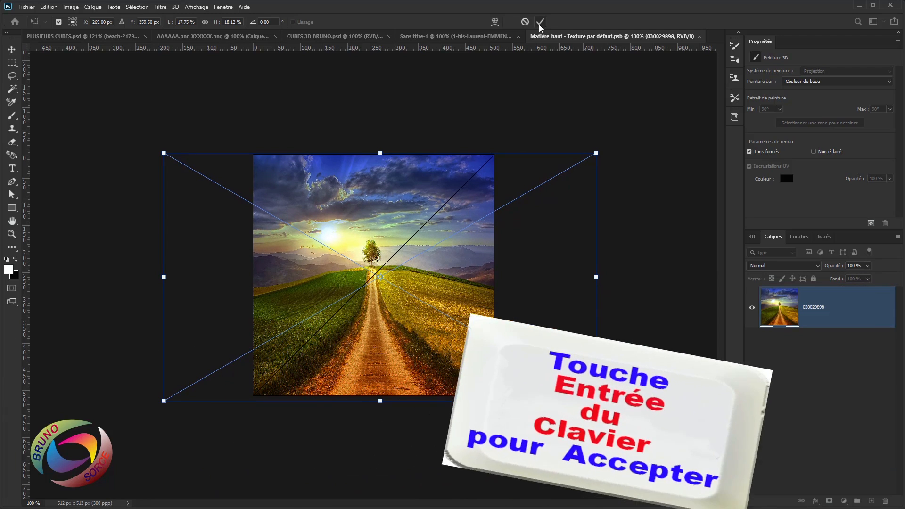
pyautogui.press('Return')
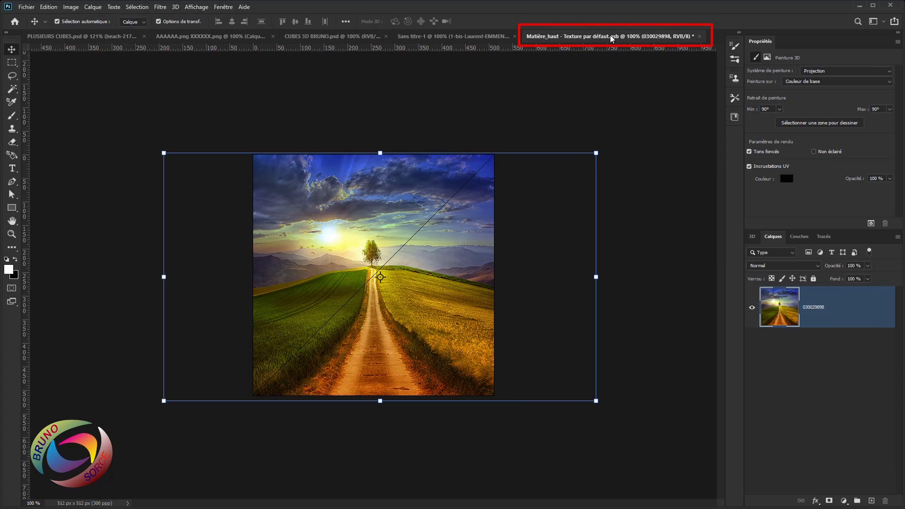
# - Close the Matière_haut texture document, saving its changes so the landscape image is applied to the cube's top face
pyautogui.click(700, 37)
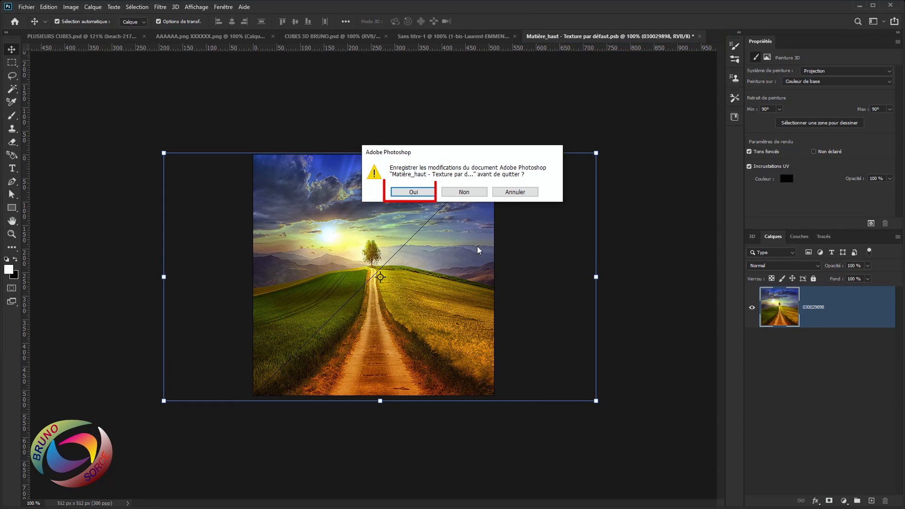
pyautogui.click(426, 192)
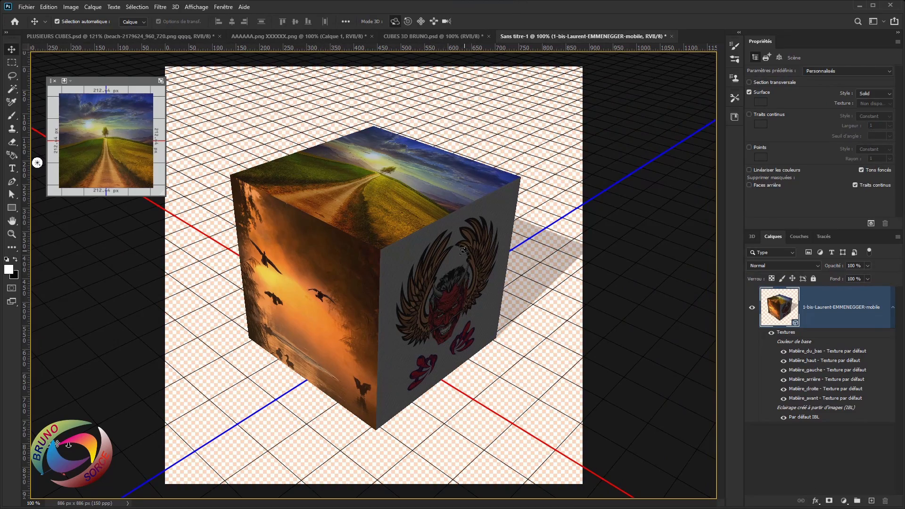
pyautogui.moveTo(465, 251); pyautogui.dragTo(421, 178)
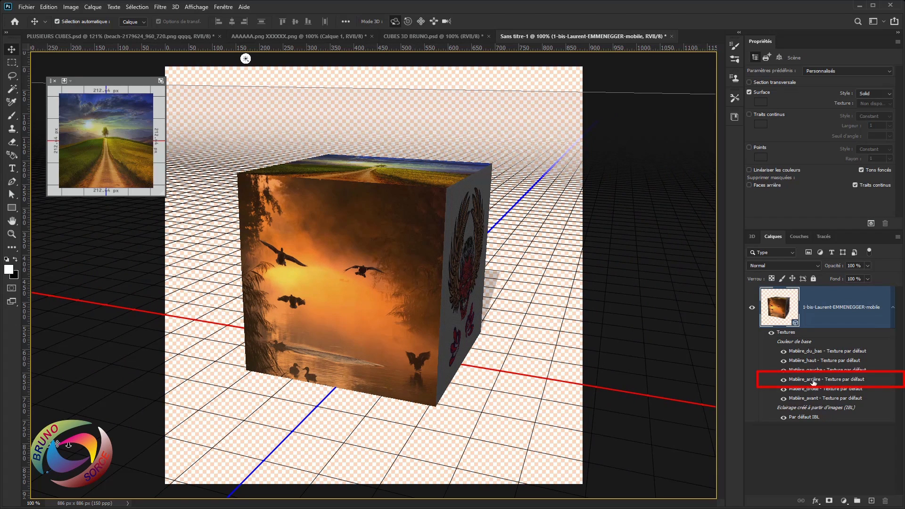
# - Embed the 43526-nature image in the cube's Matière_arrière texture, scaled to about 11.13% so that it covers the whole canvas
pyautogui.doubleClick(838, 379)
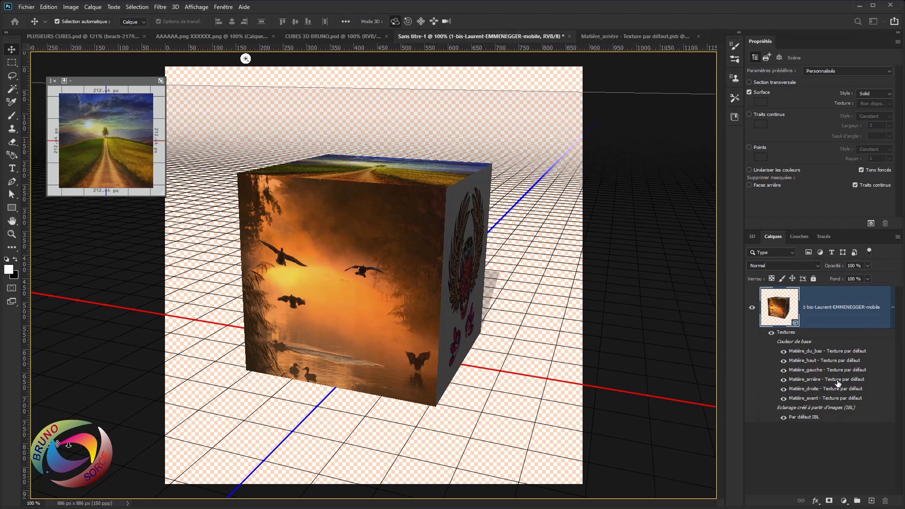
pyautogui.click(24, 8)
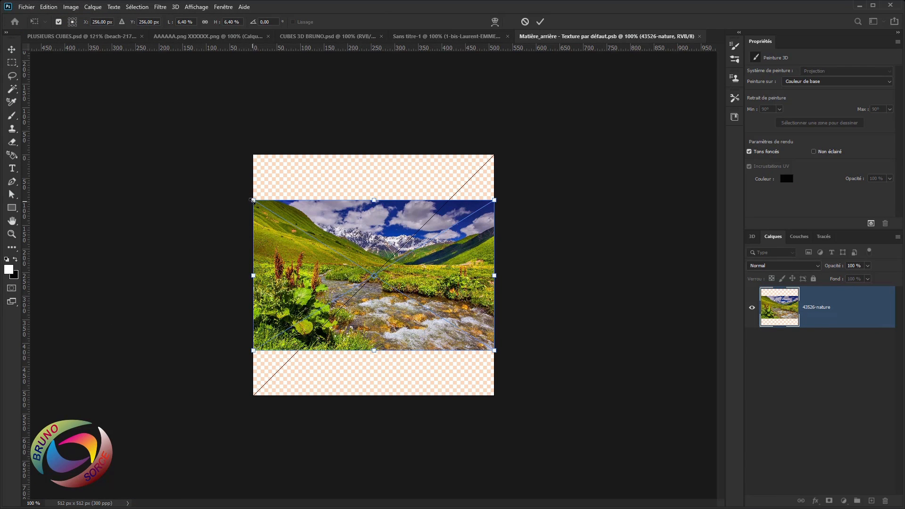
pyautogui.moveTo(252, 201); pyautogui.dragTo(168, 147)
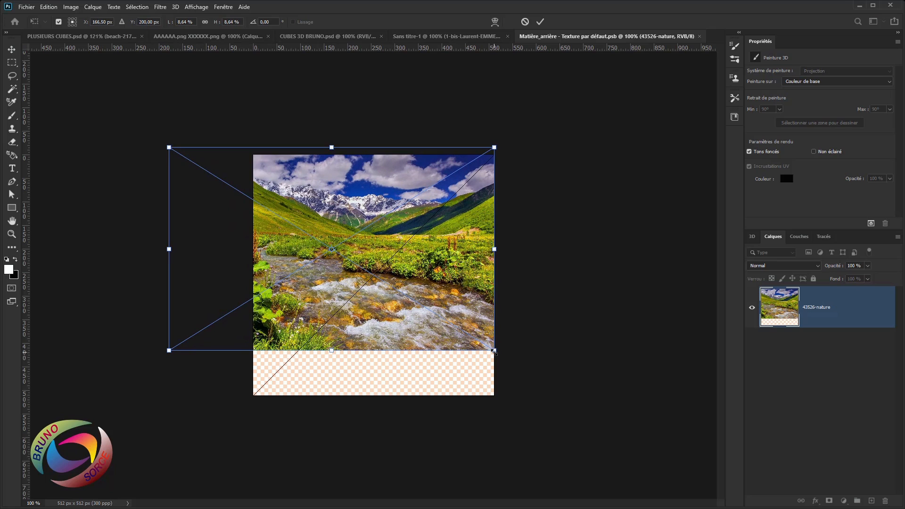
pyautogui.moveTo(494, 351); pyautogui.dragTo(588, 409)
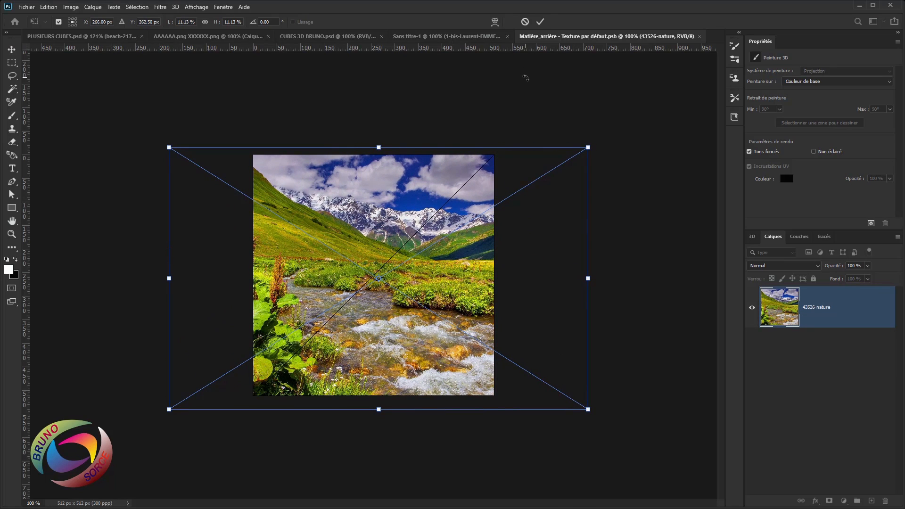
pyautogui.press('Return')
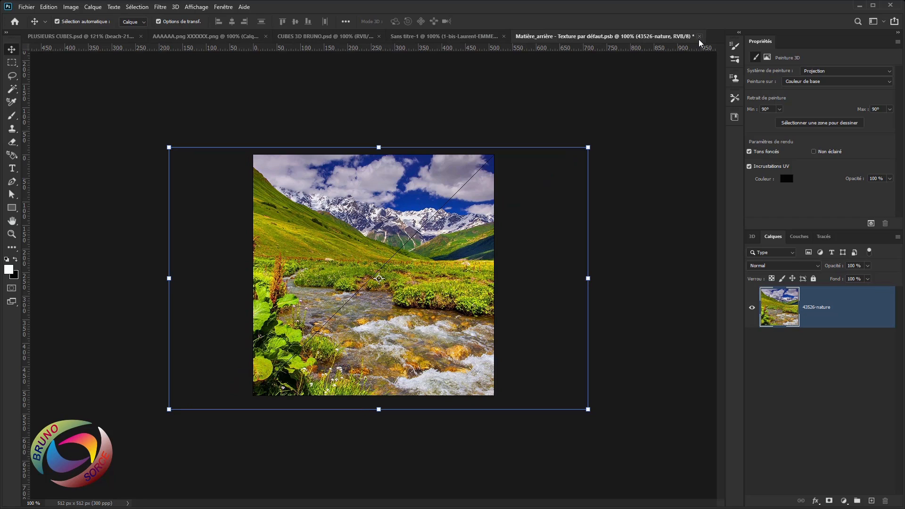
# - Save and close the Matière_arrière texture document, and check the nature image on the cube's back face
pyautogui.click(27, 9)
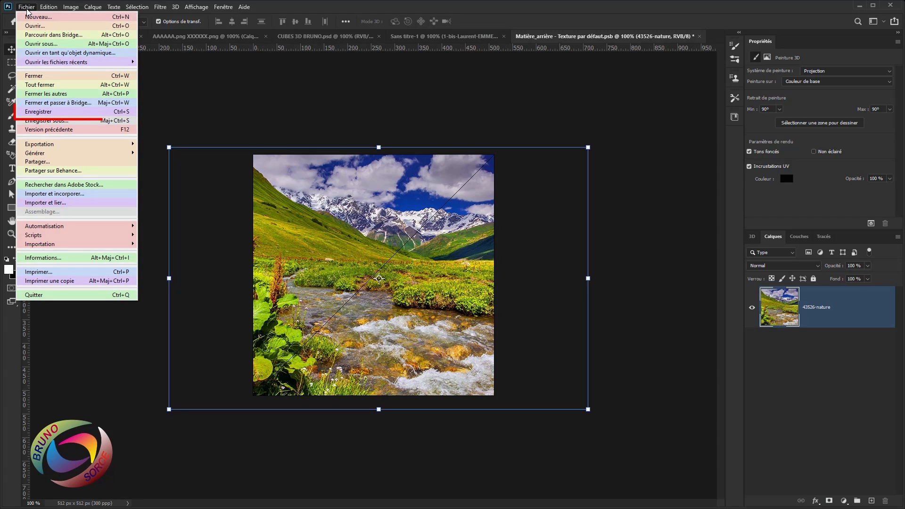
pyautogui.click(40, 113)
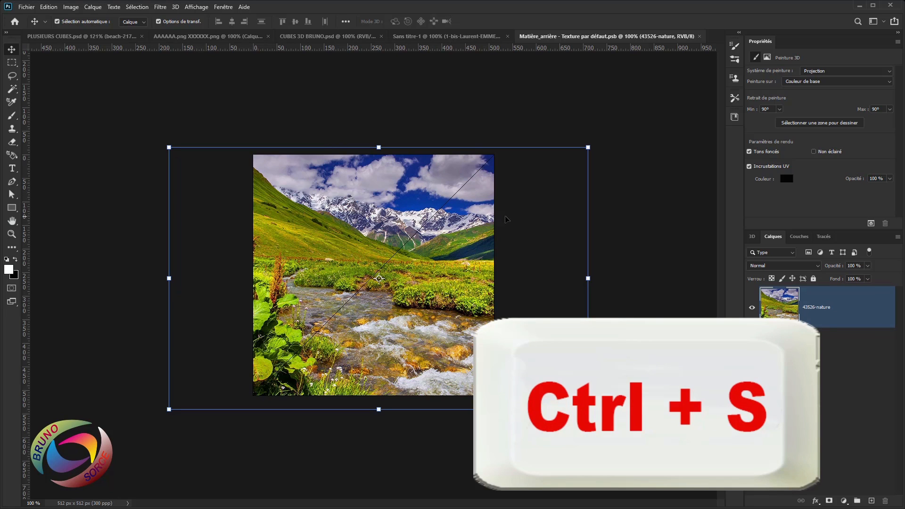
pyautogui.click(700, 36)
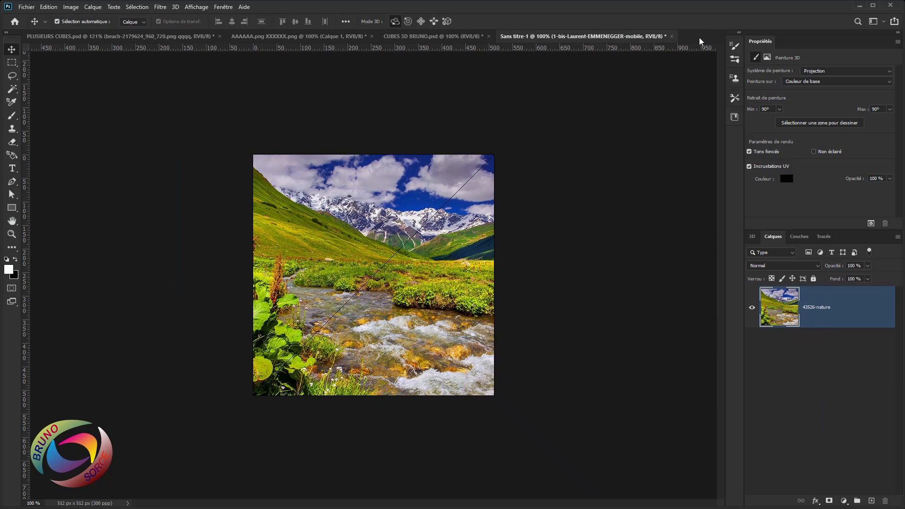
pyautogui.moveTo(470, 219); pyautogui.dragTo(262, 224)
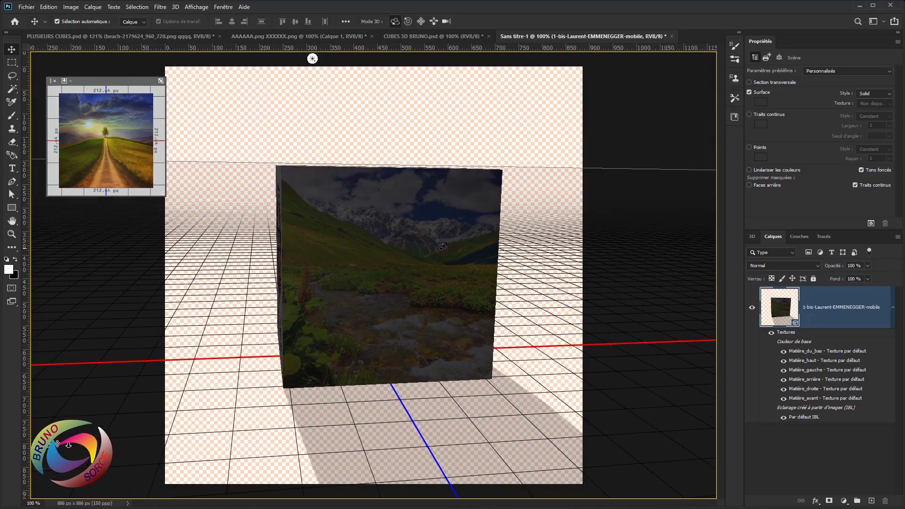
pyautogui.moveTo(342, 265); pyautogui.dragTo(382, 378)
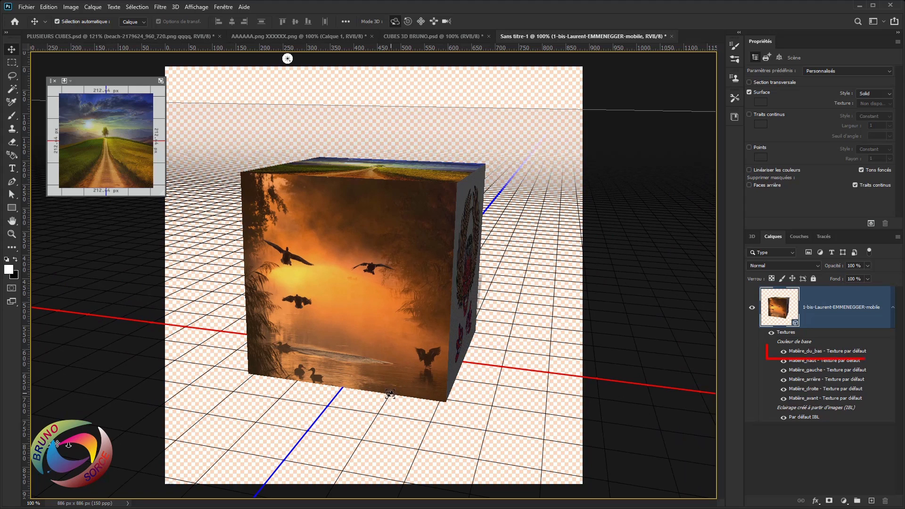
# - Embed the Brown_Bunny_PNG_Picture image in the cube's Matière_du_bas texture, scaled down very slightly within the canvas
pyautogui.doubleClick(831, 353)
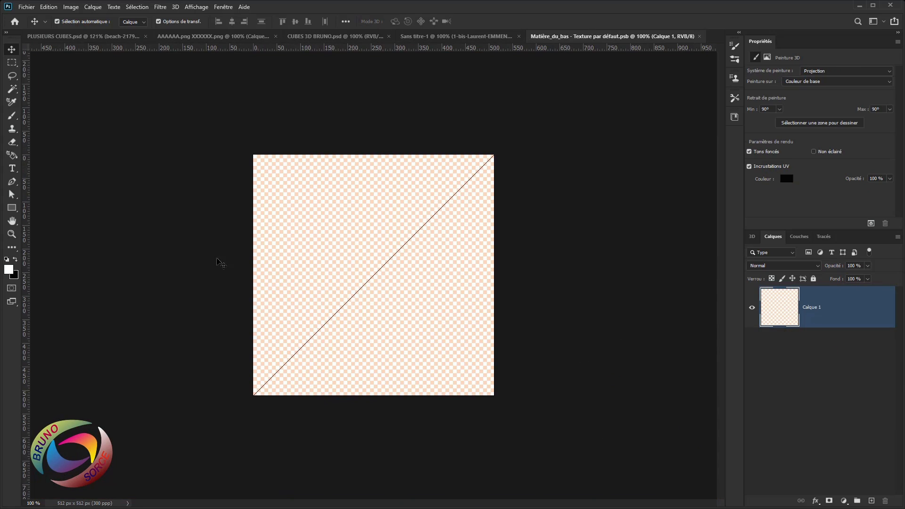
pyautogui.click(26, 8)
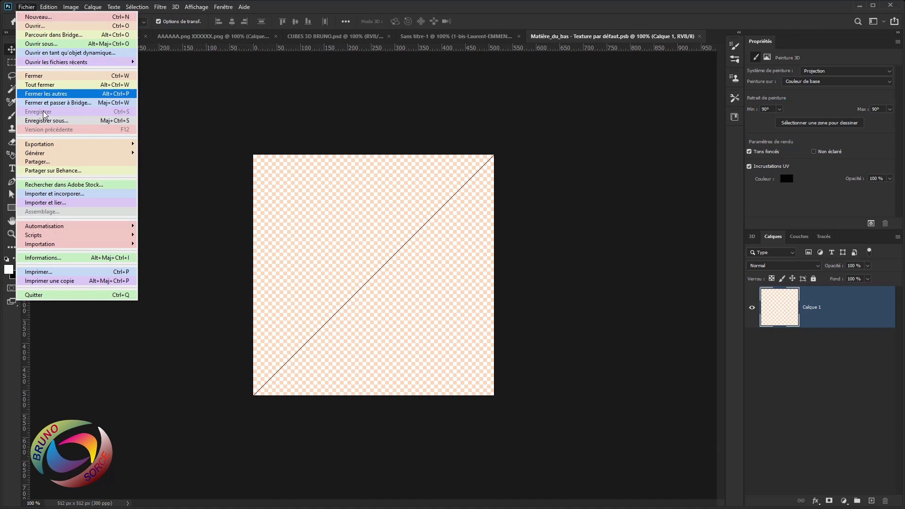
pyautogui.click(45, 195)
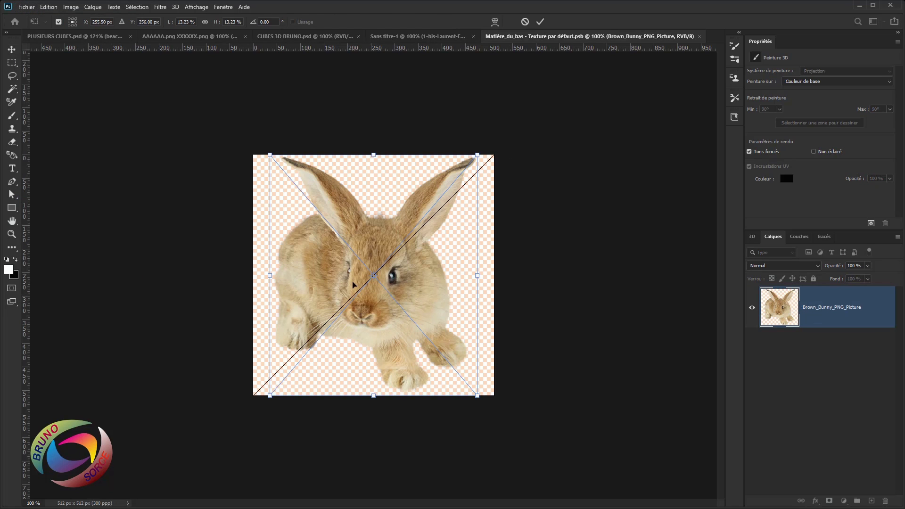
pyautogui.moveTo(375, 235); pyautogui.dragTo(374, 238)
pyautogui.press('Return')
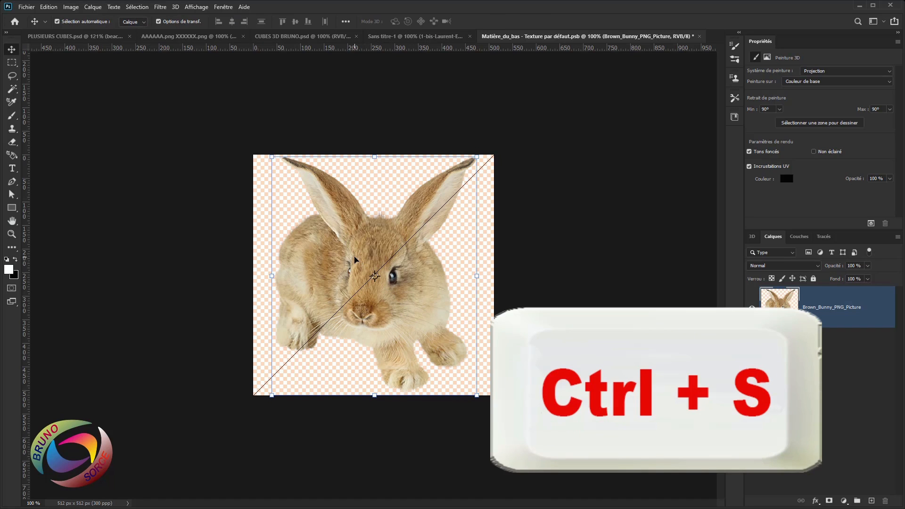
# - Save and close the Matière_du_bas texture document, and check the bunny image on the cube's underside
pyautogui.hotkey('ctrl', 's')
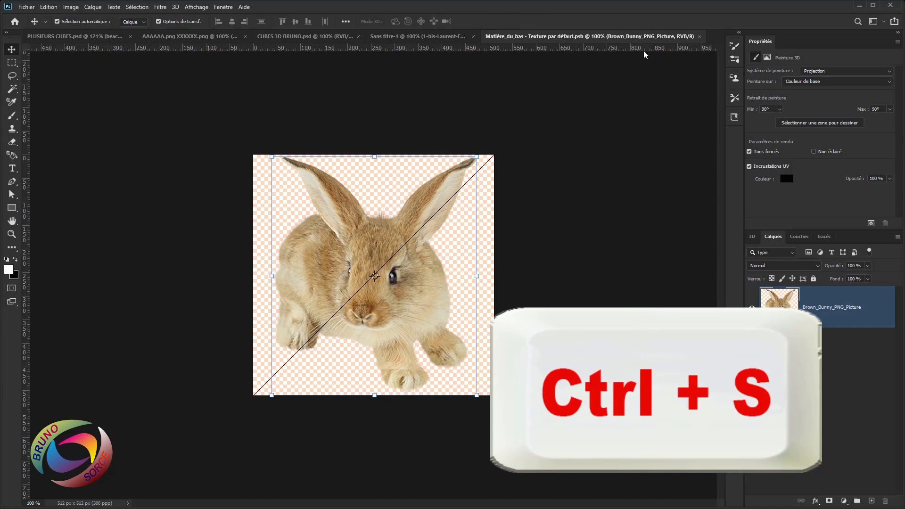
pyautogui.click(700, 36)
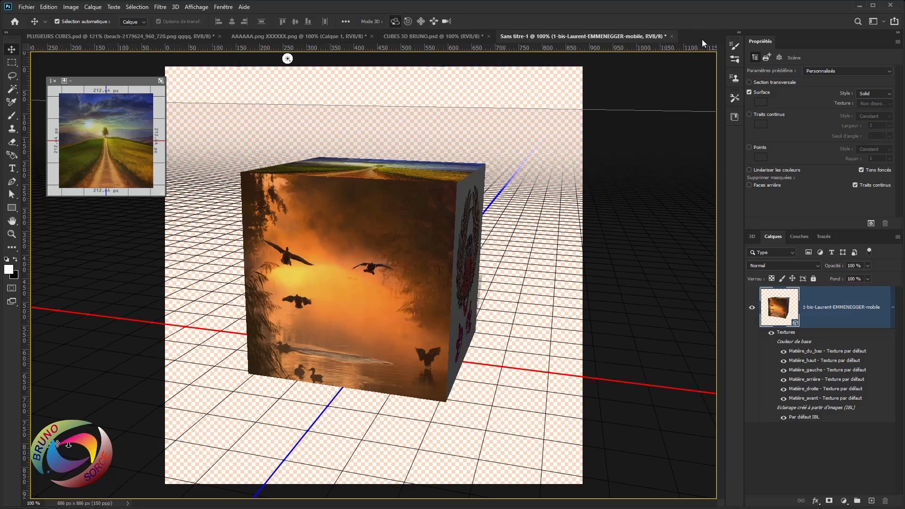
pyautogui.moveTo(400, 307); pyautogui.dragTo(206, 242)
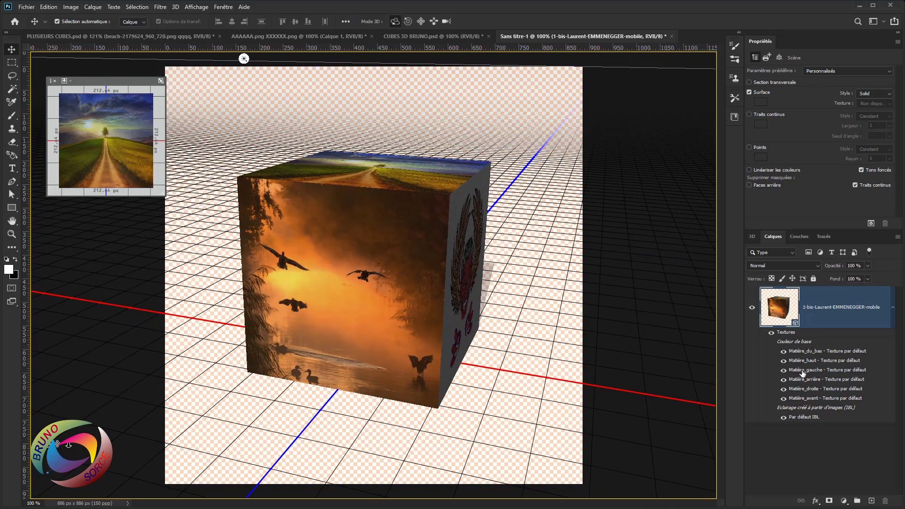
# - Embed the snowboarder image in the cube's Matière_gauche texture, scaled to about 16.26% so that it covers the whole canvas
pyautogui.doubleClick(830, 371)
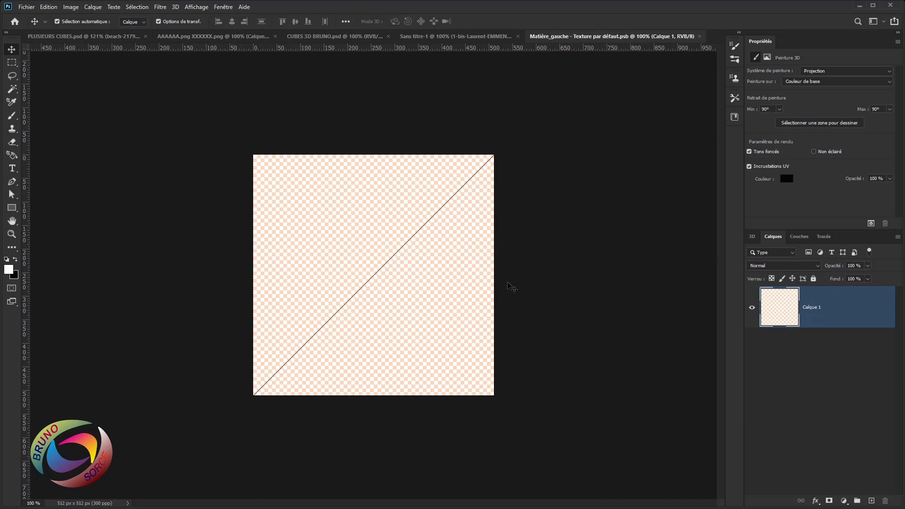
pyautogui.click(26, 8)
pyautogui.click(53, 188)
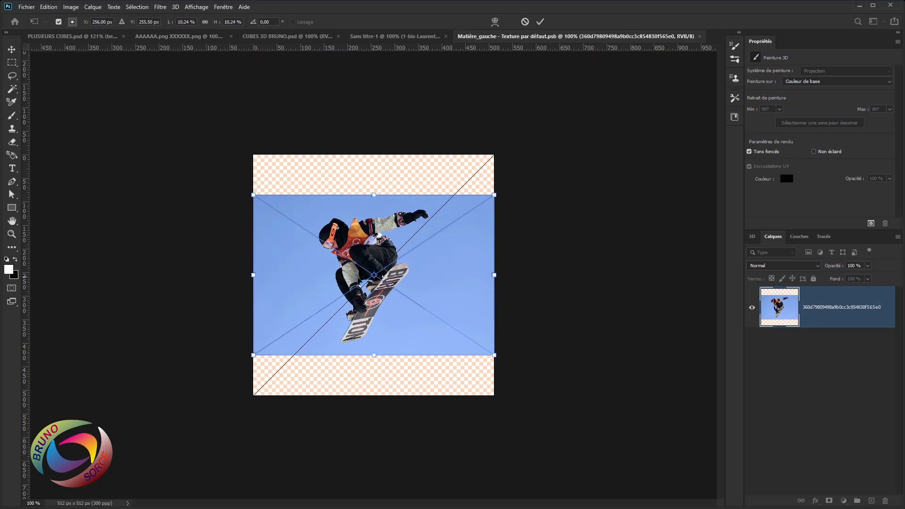
pyautogui.moveTo(254, 194); pyautogui.dragTo(185, 150)
pyautogui.moveTo(494, 356); pyautogui.dragTo(568, 404)
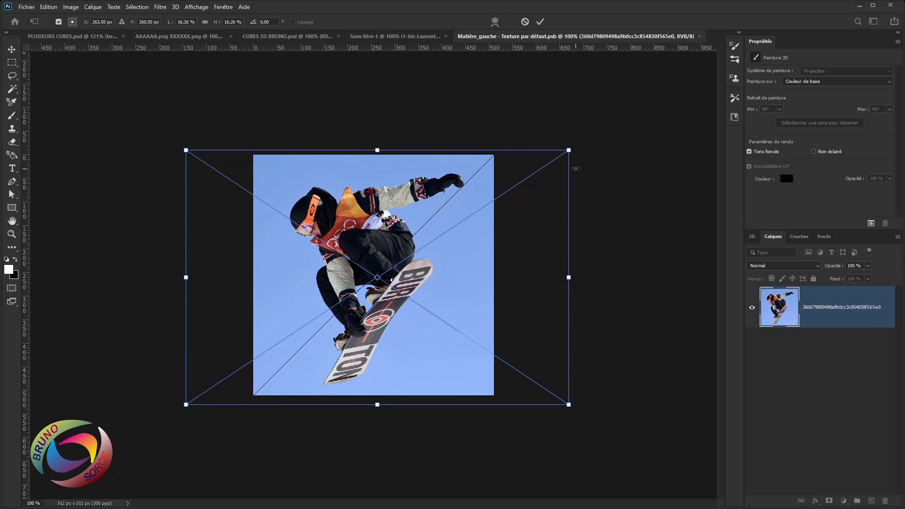
pyautogui.press('Return')
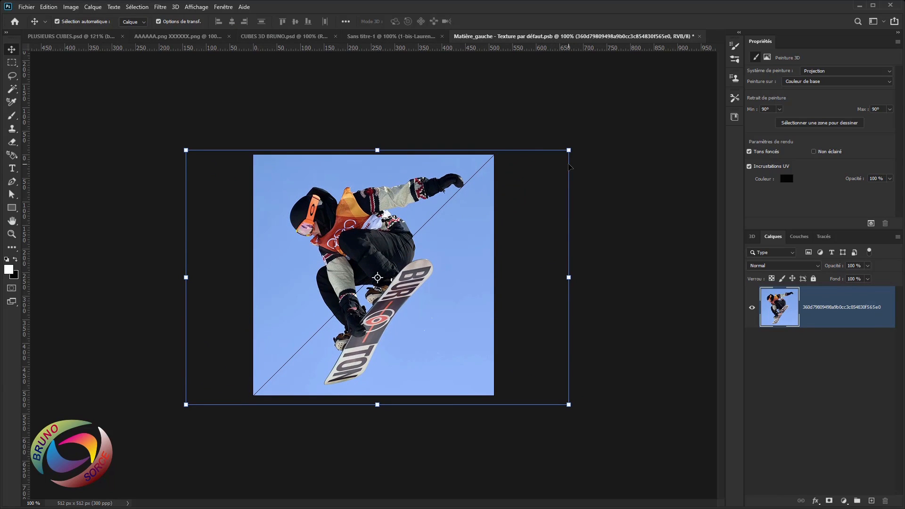
# - Save and close the Matière_gauche texture document, and inspect the fully textured cube from several sides
pyautogui.hotkey('ctrl', 's')
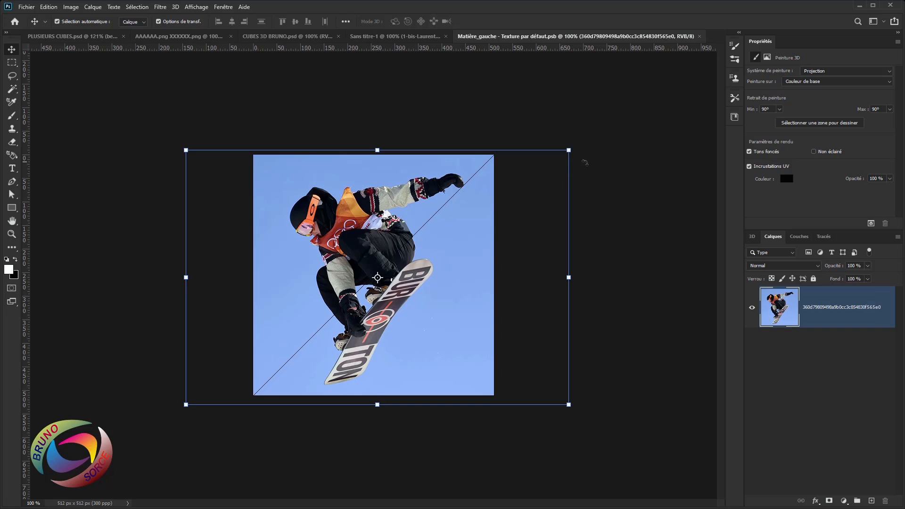
pyautogui.click(699, 36)
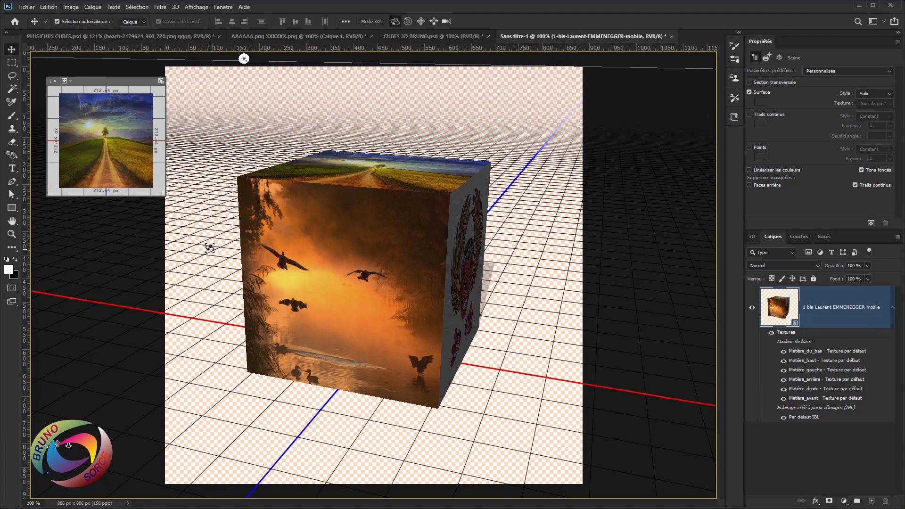
pyautogui.moveTo(288, 278); pyautogui.dragTo(432, 281)
pyautogui.moveTo(445, 223); pyautogui.dragTo(423, 263)
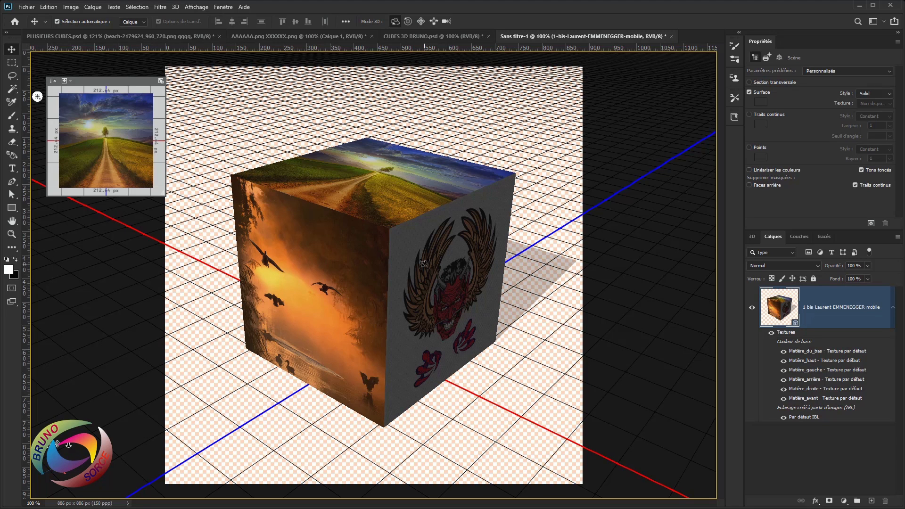
pyautogui.moveTo(385, 197); pyautogui.dragTo(384, 211)
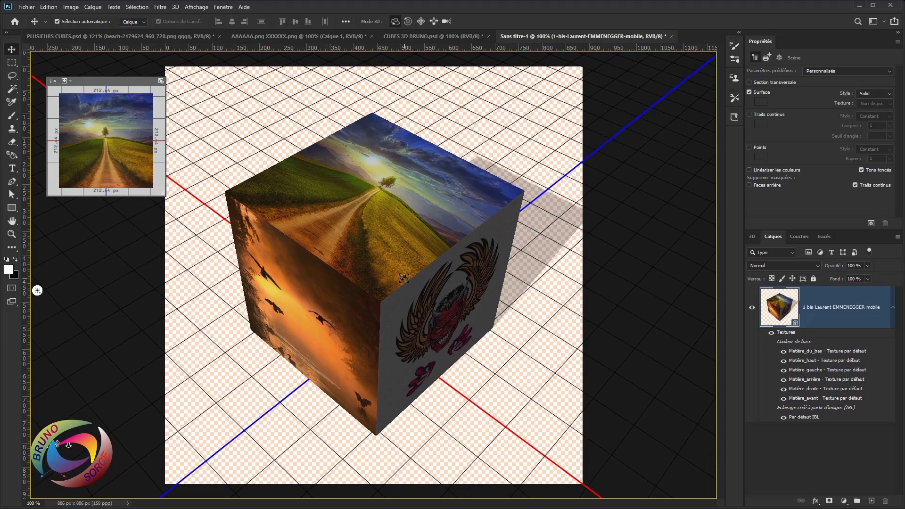
pyautogui.moveTo(401, 260); pyautogui.dragTo(398, 241)
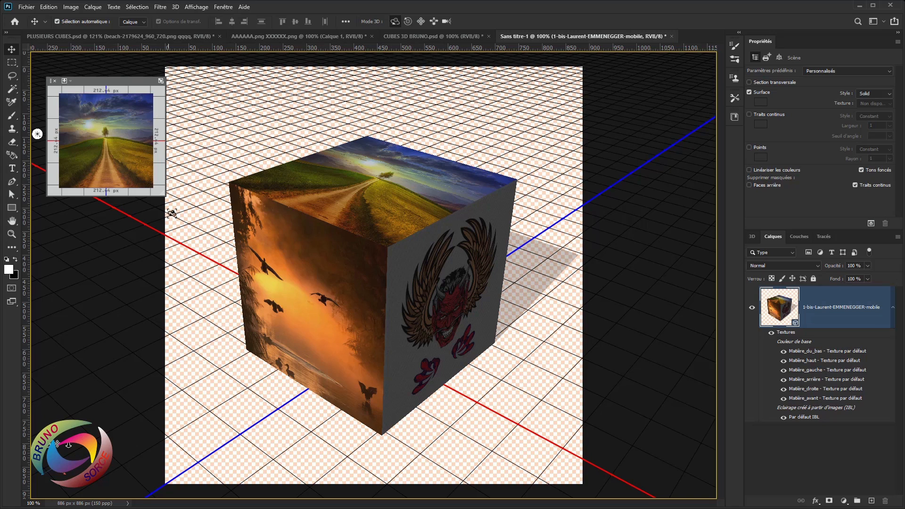
# - Move the secondary view clear of the light marker, and redirect the infinite light to brighten the cube's devil face
pyautogui.moveTo(113, 85)
pyautogui.mouseDown()
pyautogui.moveTo(148, 83)
pyautogui.moveTo(150, 75)
pyautogui.mouseUp()
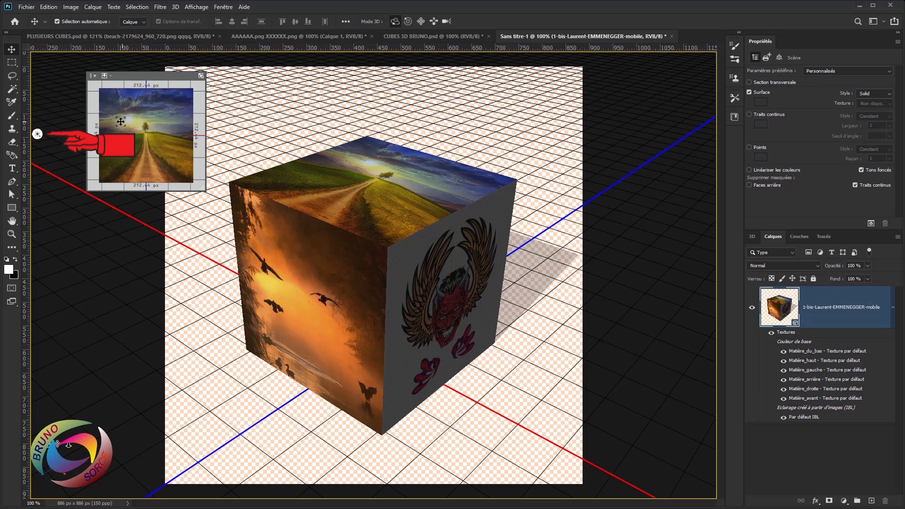
pyautogui.moveTo(127, 82)
pyautogui.mouseDown()
pyautogui.moveTo(74, 63)
pyautogui.moveTo(130, 93)
pyautogui.mouseUp()
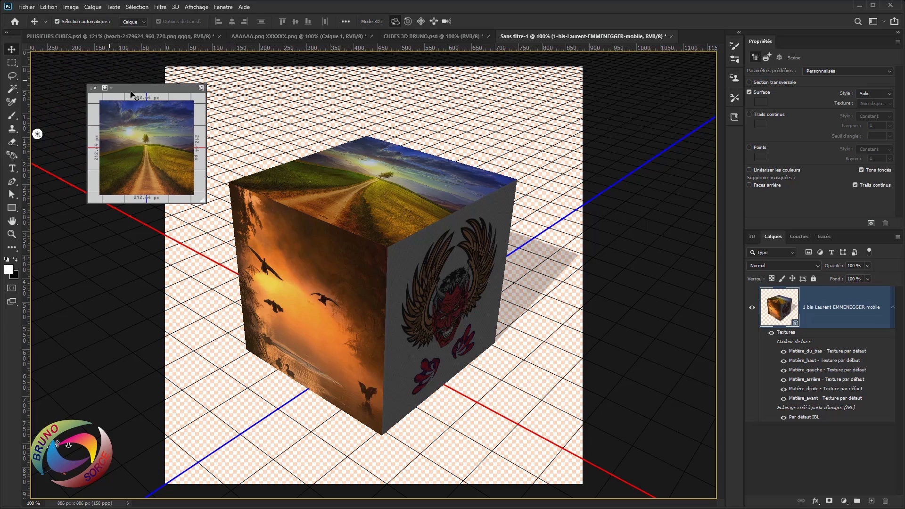
pyautogui.click(38, 134)
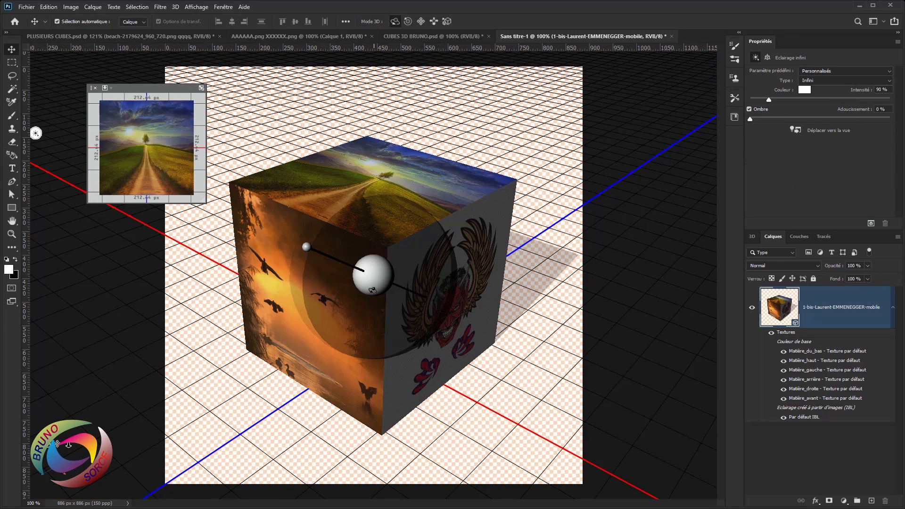
pyautogui.moveTo(306, 248)
pyautogui.mouseDown()
pyautogui.moveTo(339, 269)
pyautogui.moveTo(404, 282)
pyautogui.moveTo(399, 253)
pyautogui.moveTo(374, 238)
pyautogui.moveTo(340, 253)
pyautogui.moveTo(271, 252)
pyautogui.moveTo(336, 266)
pyautogui.mouseUp()
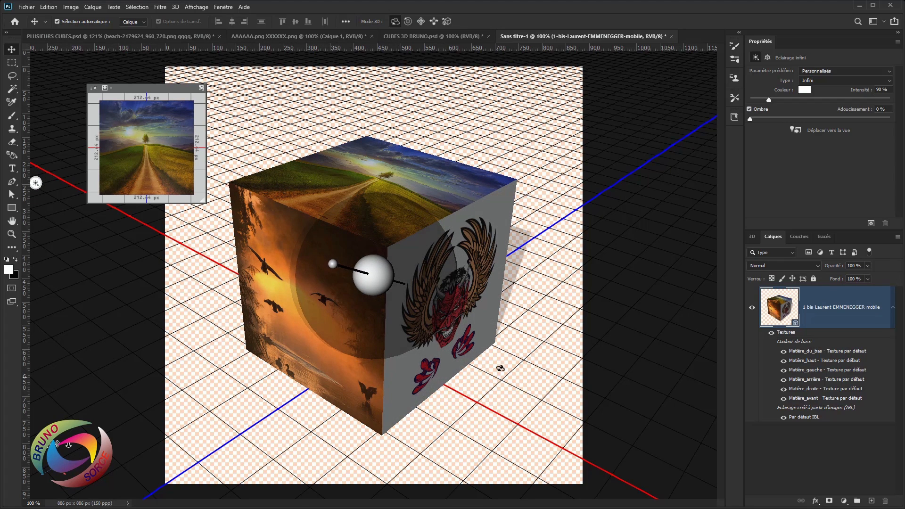
pyautogui.click(598, 156)
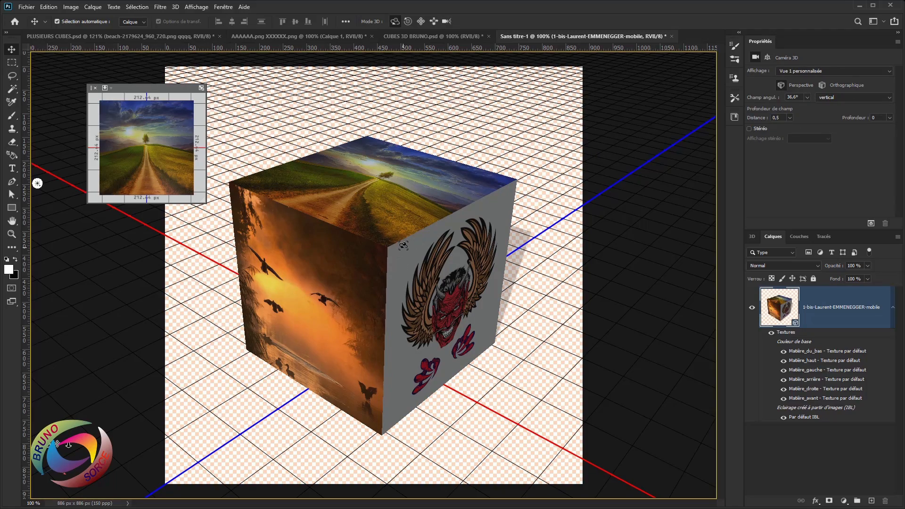
pyautogui.moveTo(403, 245)
pyautogui.mouseDown()
pyautogui.moveTo(426, 268)
pyautogui.moveTo(403, 230)
pyautogui.mouseUp()
pyautogui.moveTo(418, 266); pyautogui.dragTo(425, 296)
pyautogui.moveTo(394, 254); pyautogui.dragTo(430, 333)
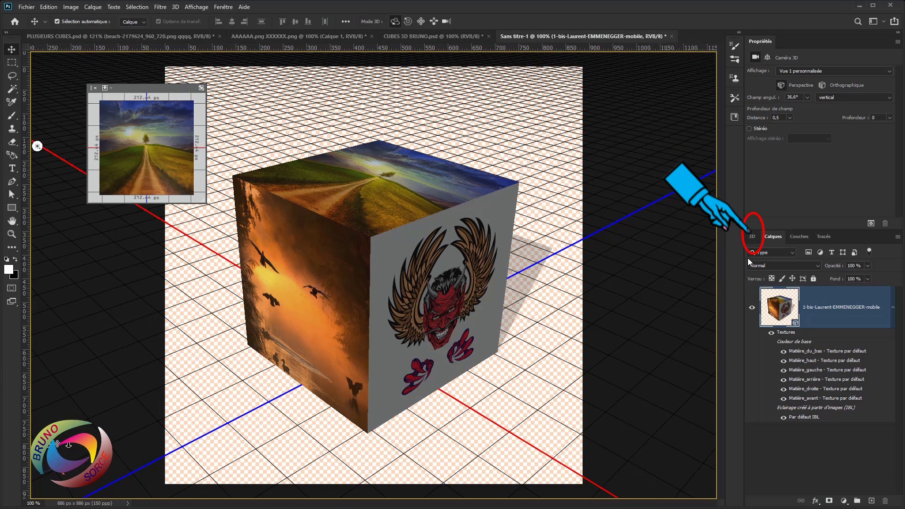
# - Turn off the infinite light's shadow, and orbit the view to show more of the cube's top face
pyautogui.click(751, 238)
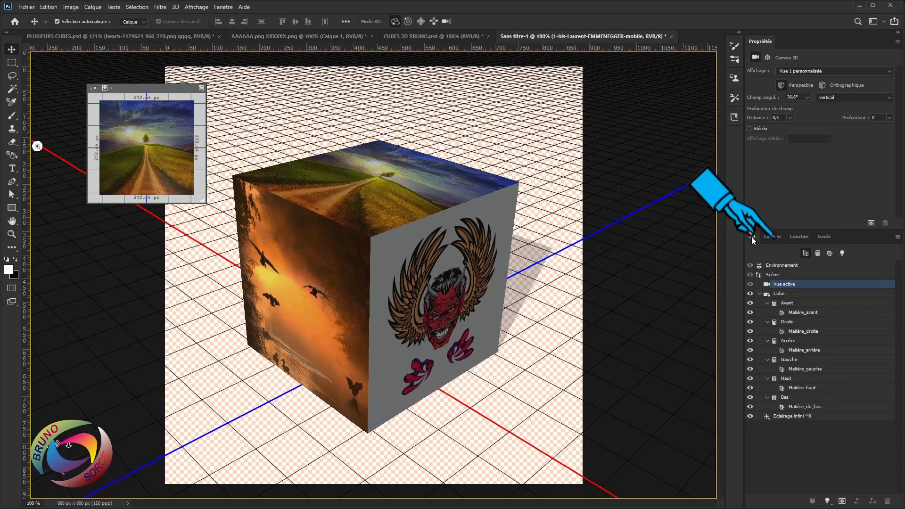
pyautogui.click(842, 255)
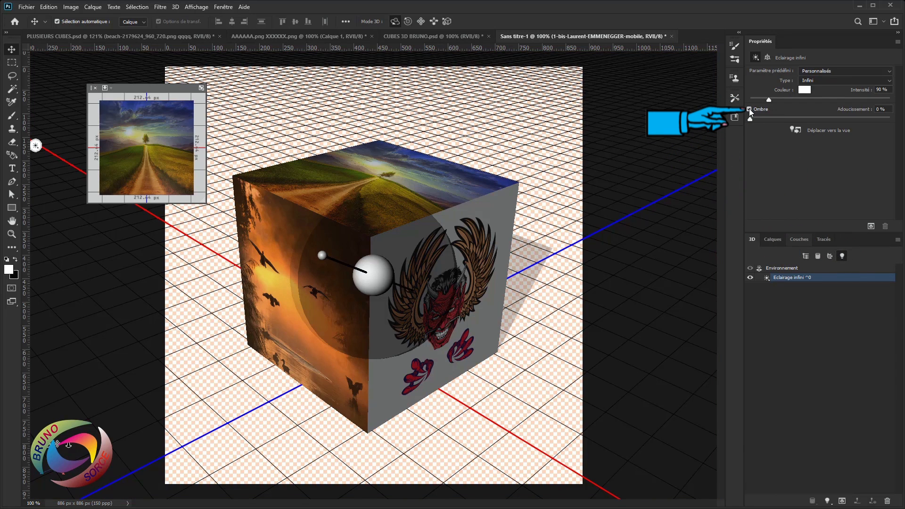
pyautogui.click(750, 110)
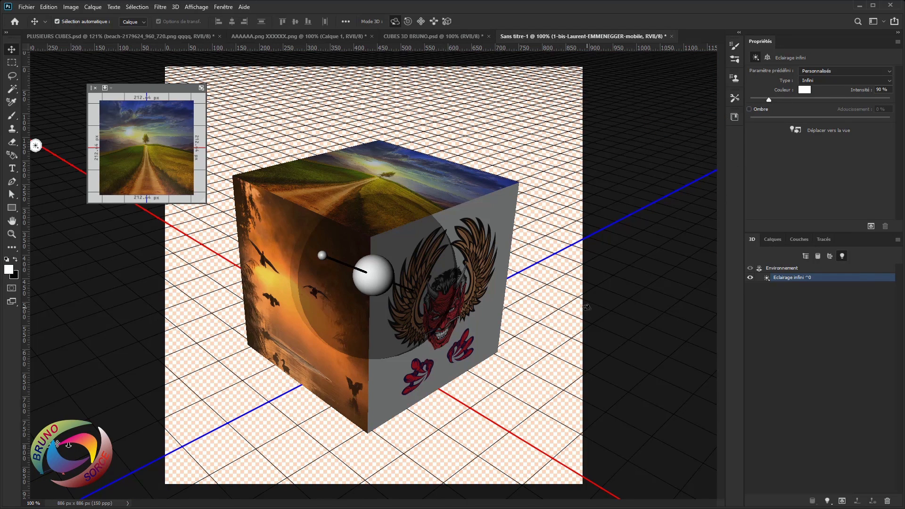
pyautogui.click(572, 216)
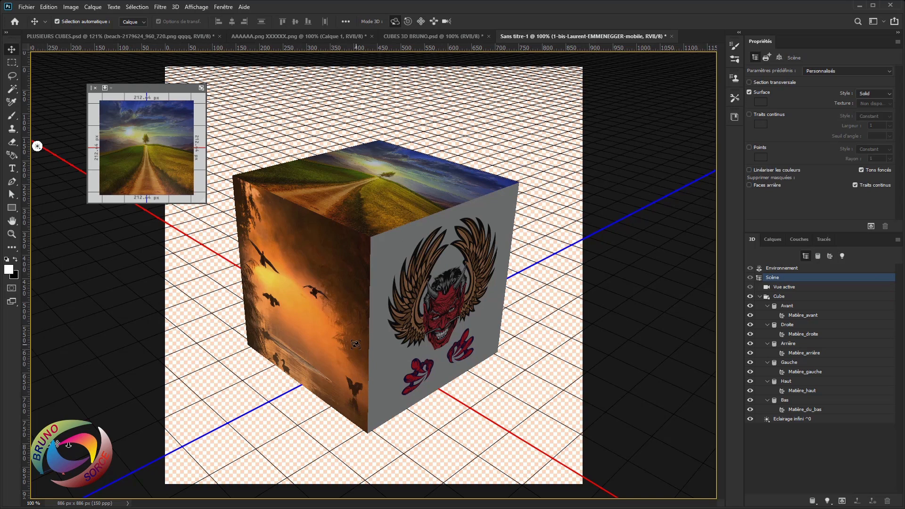
pyautogui.moveTo(360, 340); pyautogui.dragTo(388, 276)
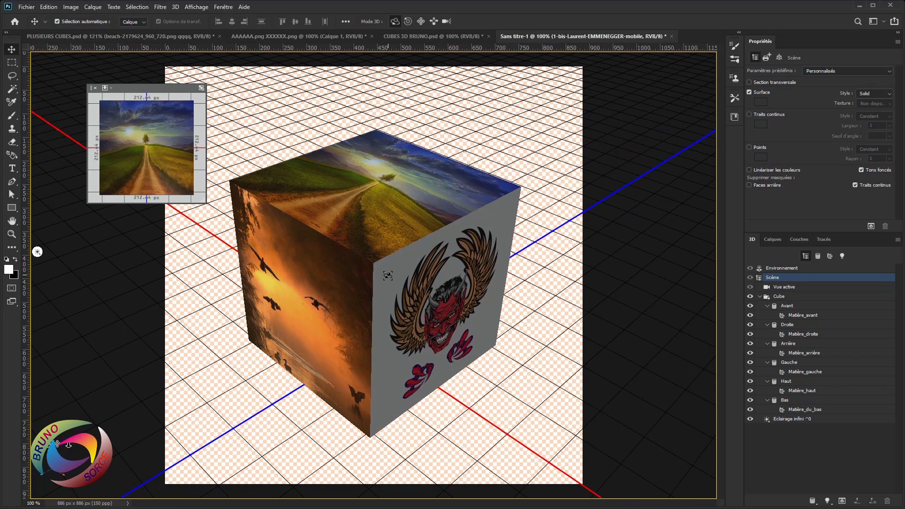
pyautogui.click(371, 257)
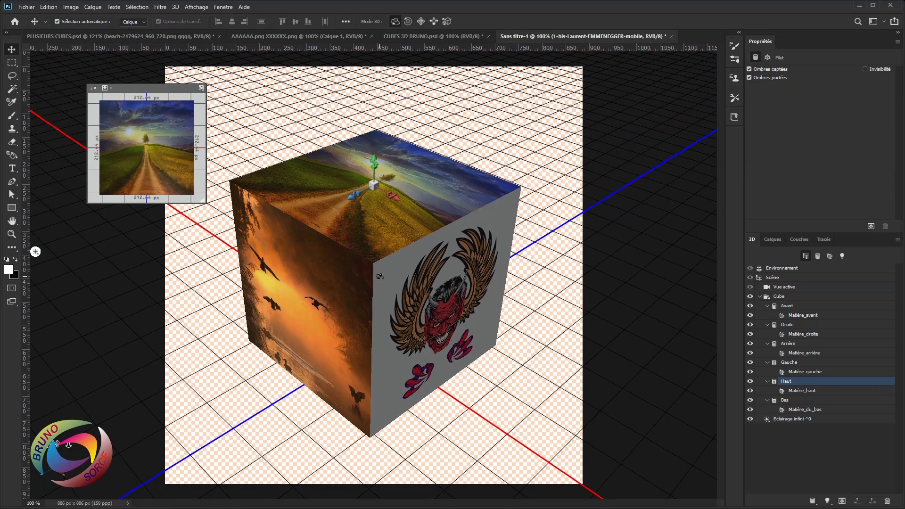
pyautogui.click(568, 259)
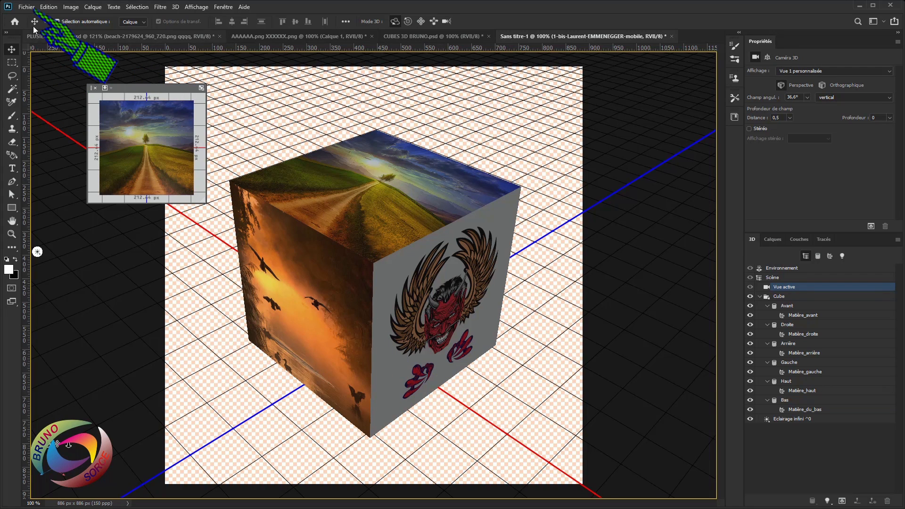
# - Save the document as a Photoshop file named CUBE TUTO in the CUBE 3D folder, with maximised compatibility
pyautogui.click(25, 8)
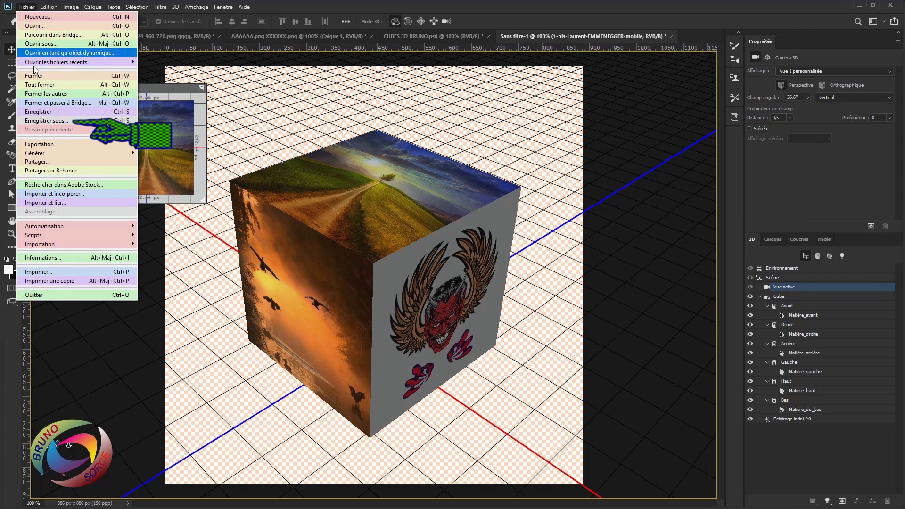
pyautogui.click(38, 122)
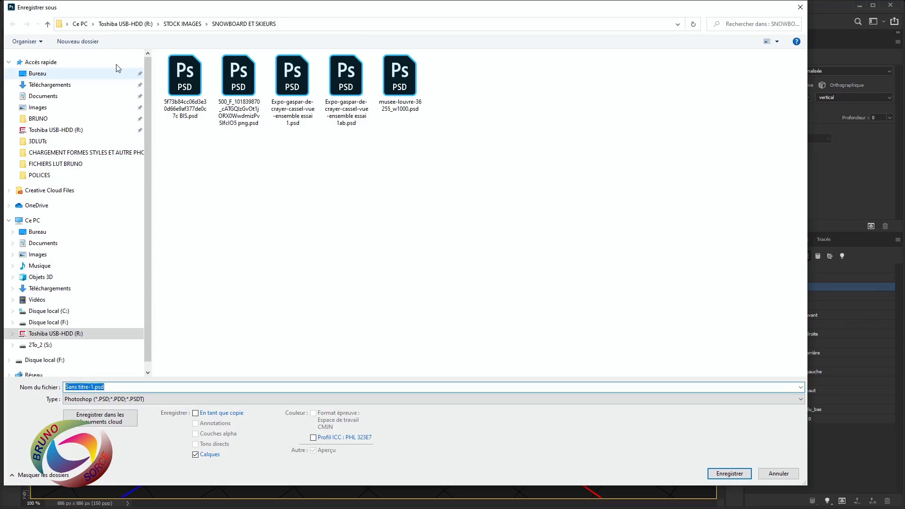
pyautogui.click(110, 387)
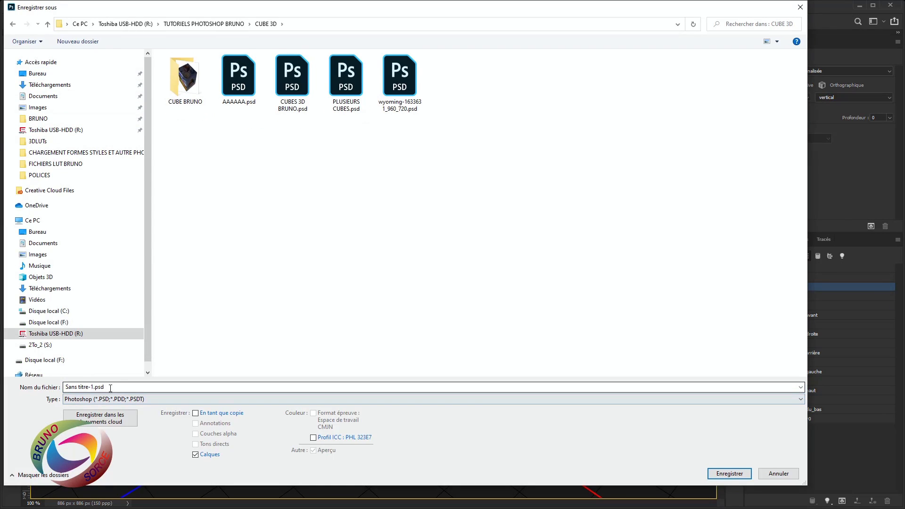
pyautogui.hotkey('ctrl', 'a')
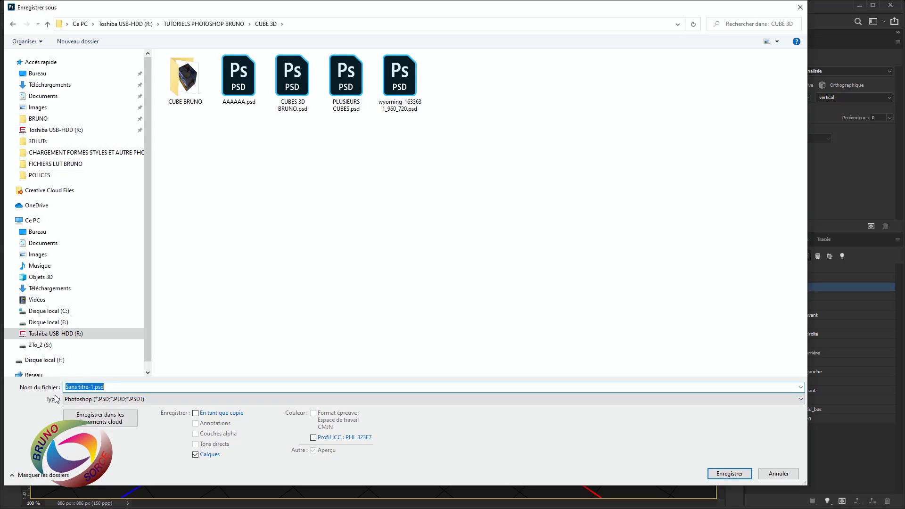
pyautogui.write('CUBE TUTO')
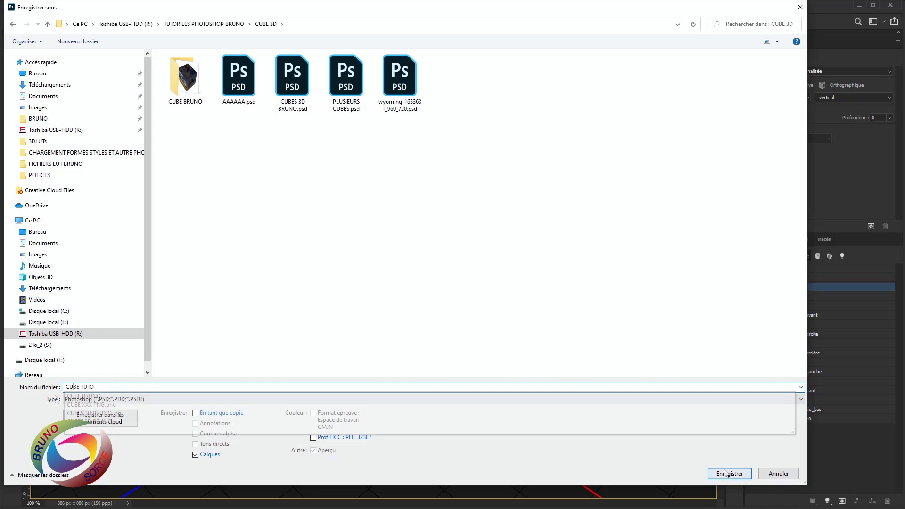
pyautogui.click(725, 474)
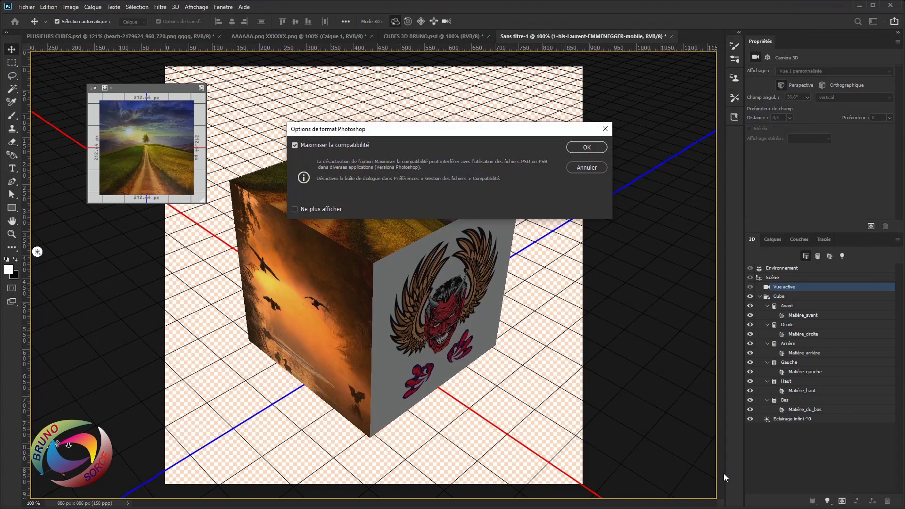
pyautogui.click(587, 147)
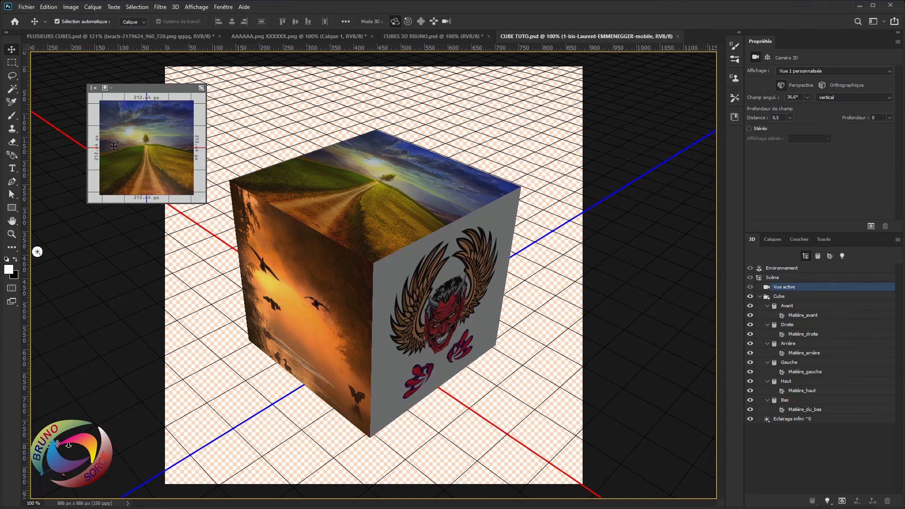
# - Quick-export the cube as CUBE TUTO.png in the CUBE 3D folder
pyautogui.click(27, 9)
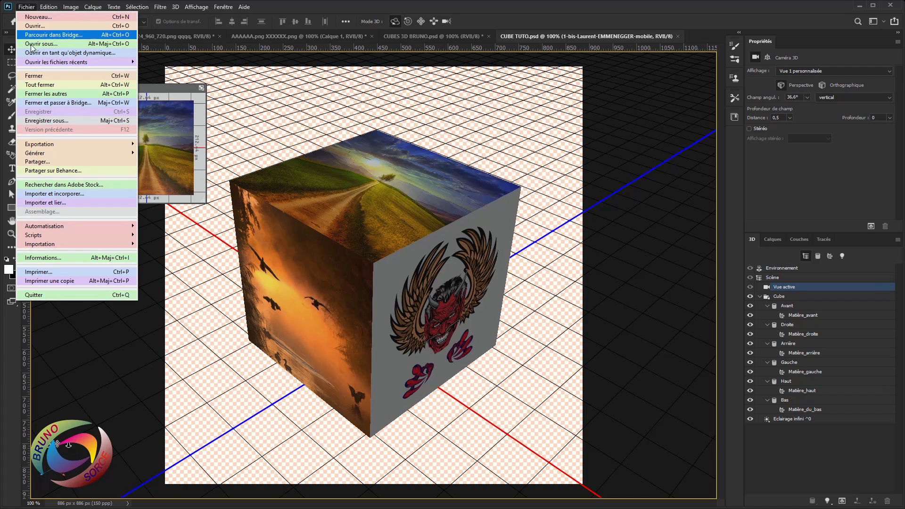
pyautogui.moveTo(32, 145)
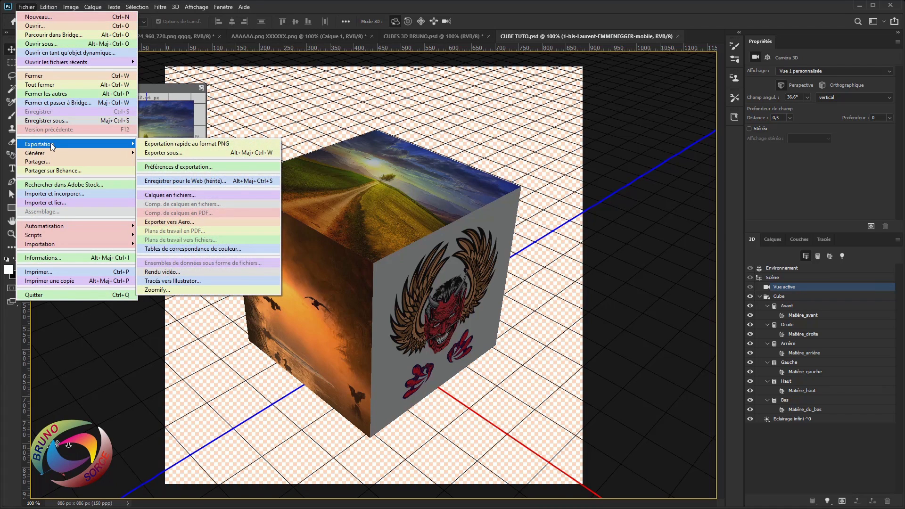
pyautogui.click(186, 146)
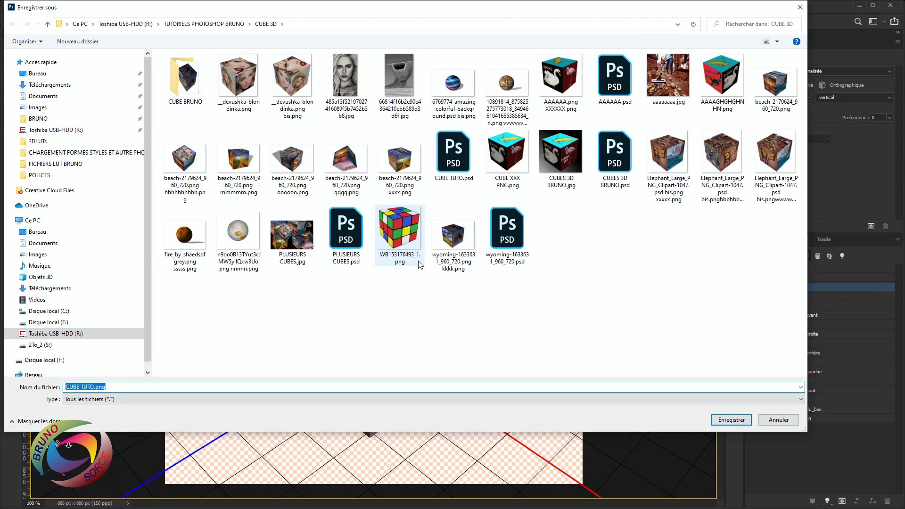
pyautogui.click(111, 387)
pyautogui.click(732, 422)
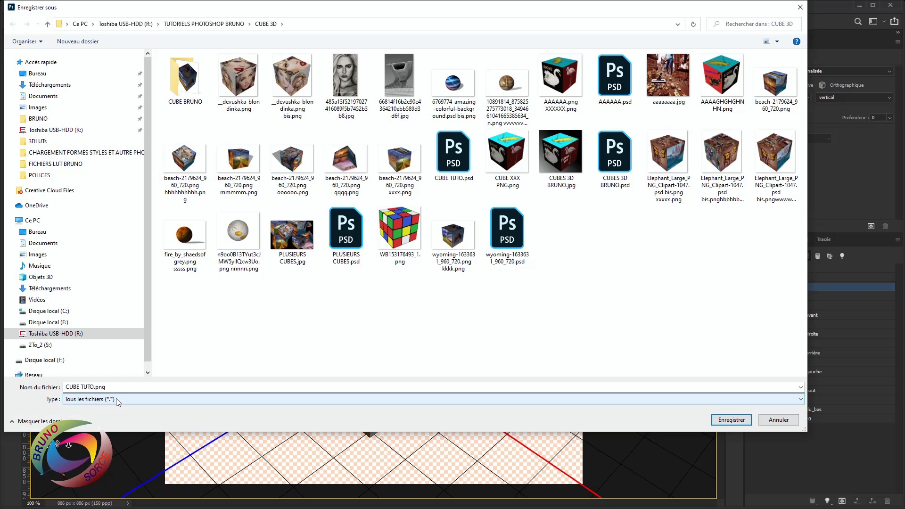
pyautogui.click(729, 420)
# - Try moving the flattened cube image in the exported CUBE TUTO.png, and close that file without saving
pyautogui.click(26, 8)
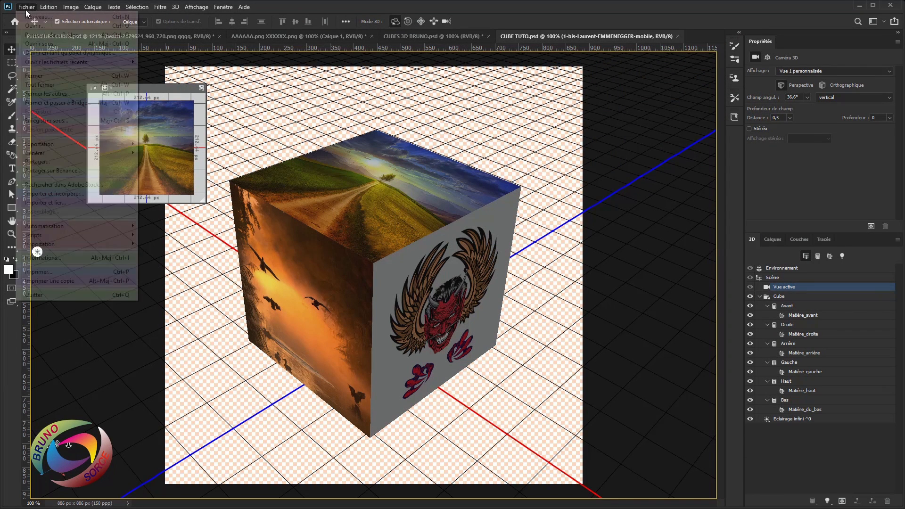
pyautogui.click(34, 26)
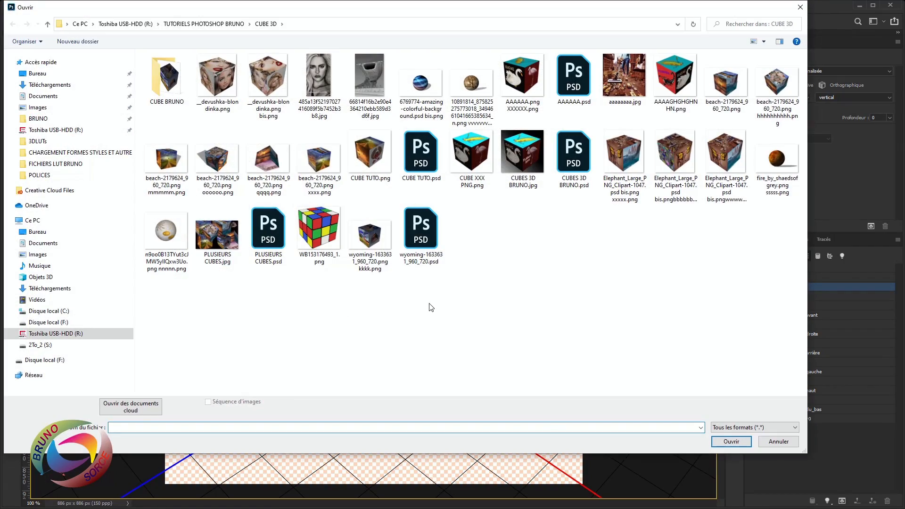
pyautogui.doubleClick(370, 153)
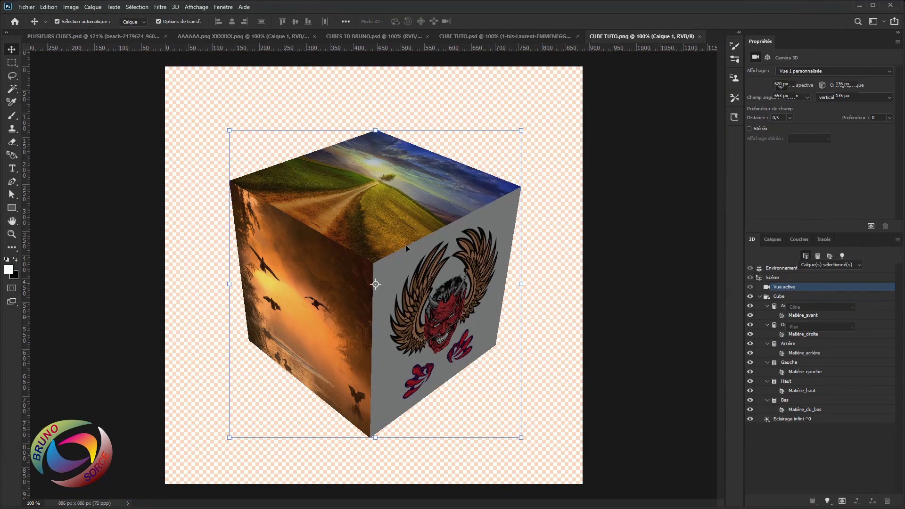
pyautogui.moveTo(406, 246)
pyautogui.mouseDown()
pyautogui.moveTo(415, 192)
pyautogui.moveTo(390, 297)
pyautogui.moveTo(423, 246)
pyautogui.mouseUp()
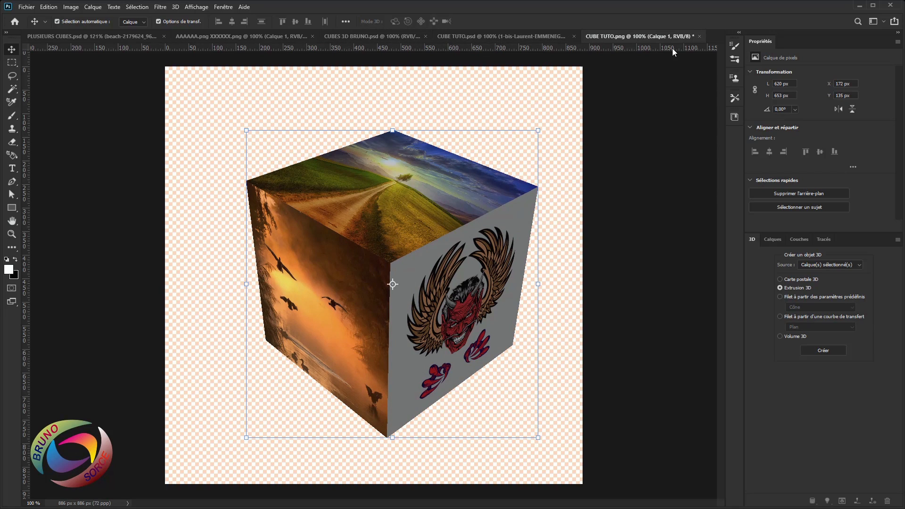
pyautogui.click(699, 37)
pyautogui.click(481, 194)
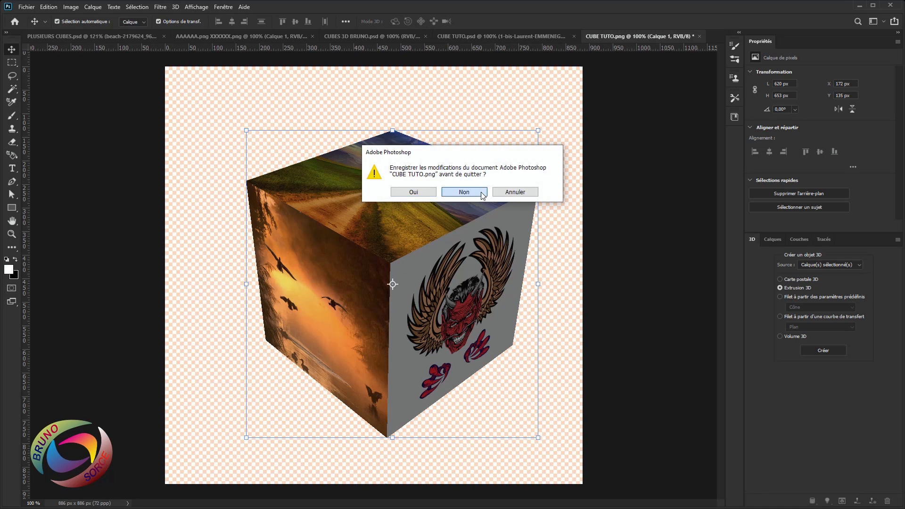
# - Close the CUBE TUTO.psd document and reopen it from the CUBE 3D folder
pyautogui.click(678, 36)
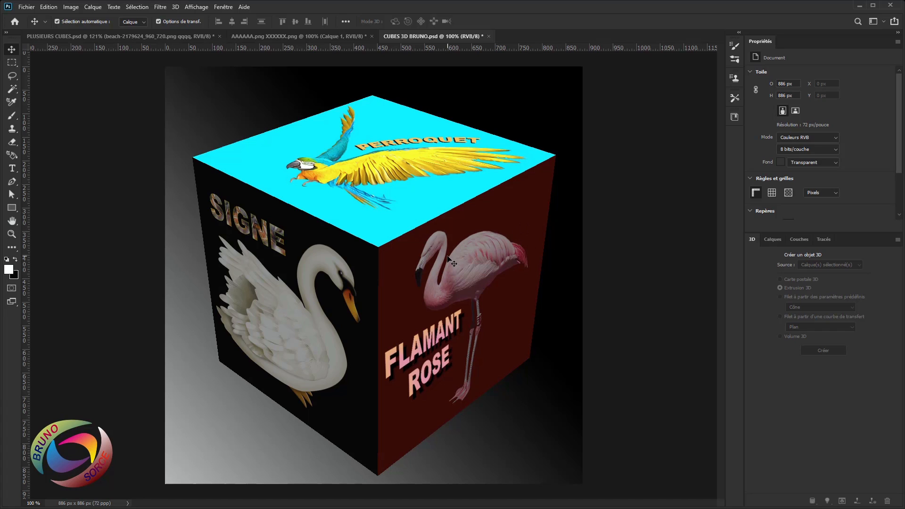
pyautogui.click(26, 7)
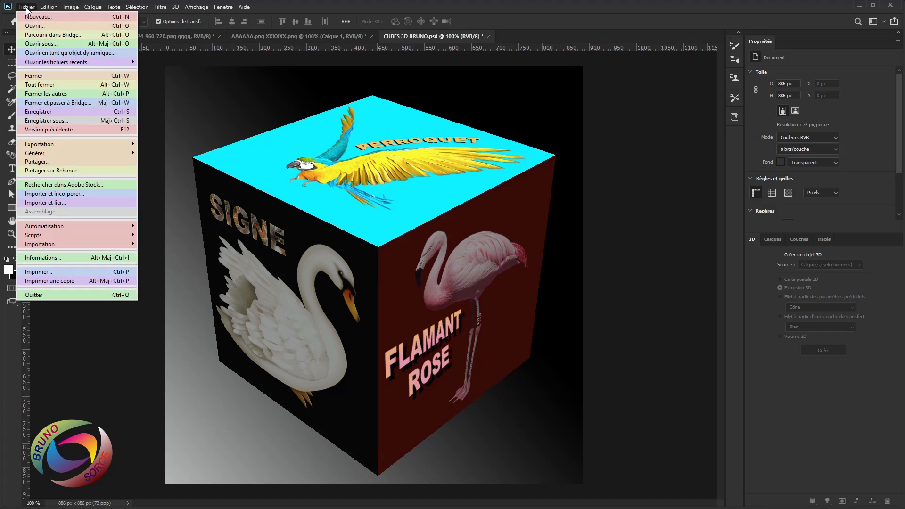
pyautogui.click(33, 27)
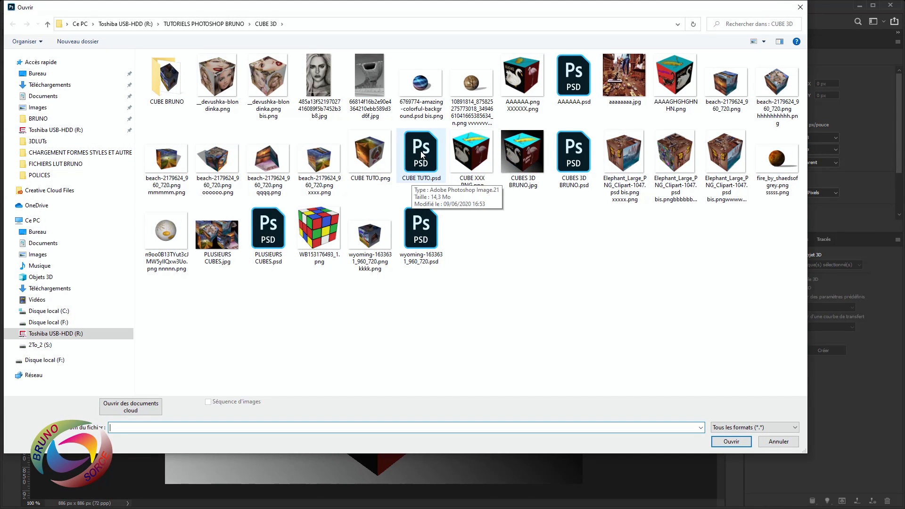
pyautogui.doubleClick(420, 151)
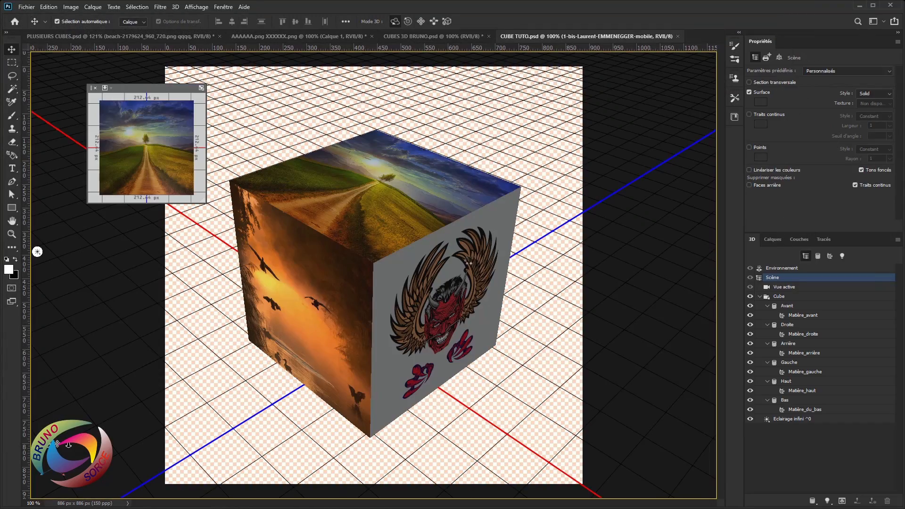
# - Embed the owl image 1_76 over the landscape in the cube's Matière_haut texture, and save and close the texture document
pyautogui.moveTo(38, 252); pyautogui.dragTo(693, 59)
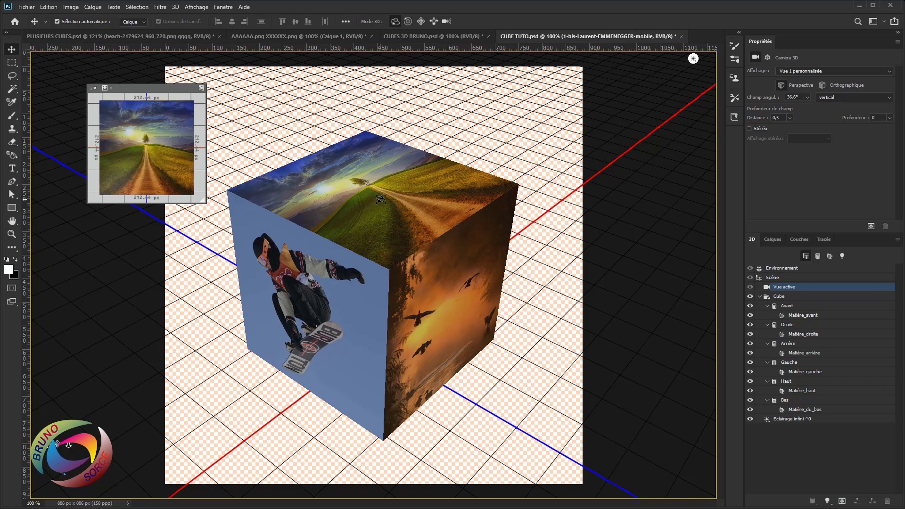
pyautogui.click(772, 240)
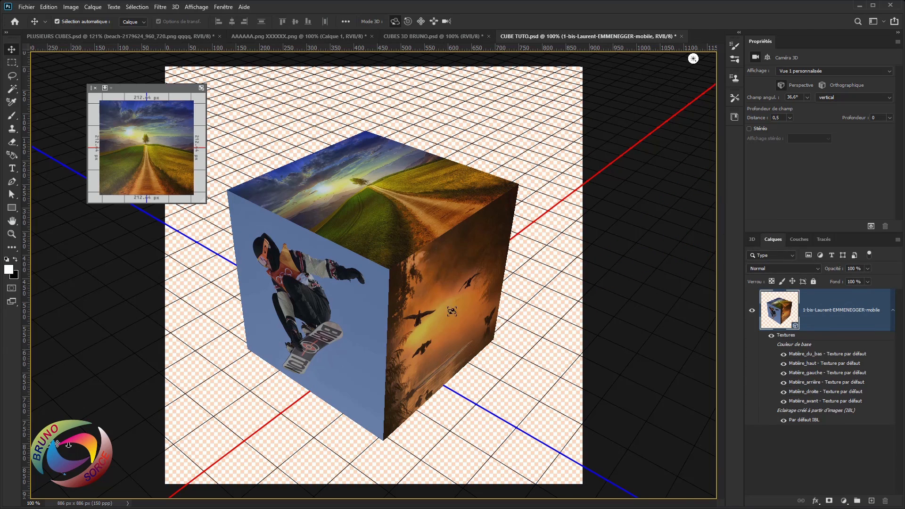
pyautogui.moveTo(444, 265); pyautogui.dragTo(340, 245)
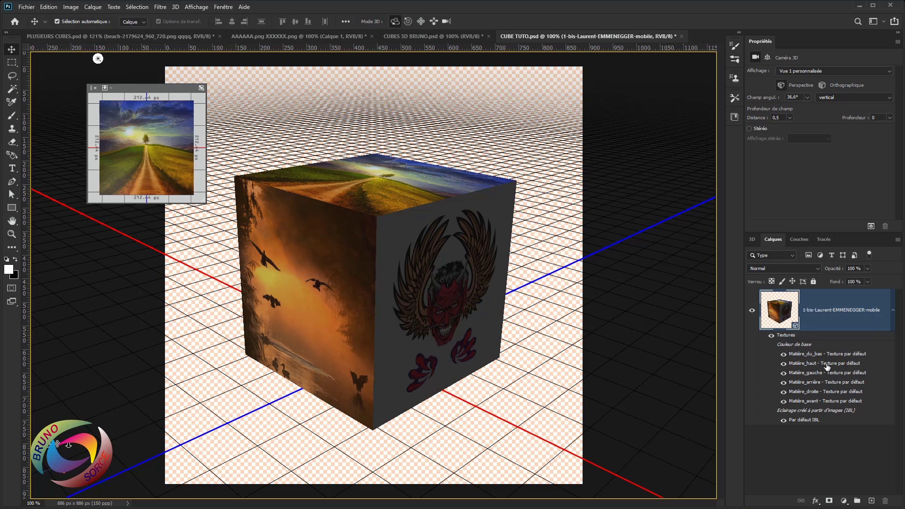
pyautogui.doubleClick(826, 364)
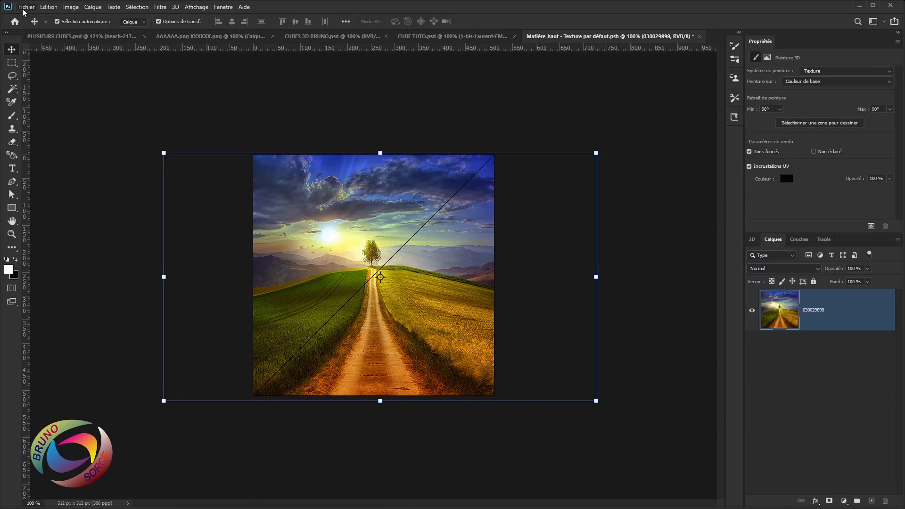
pyautogui.click(24, 7)
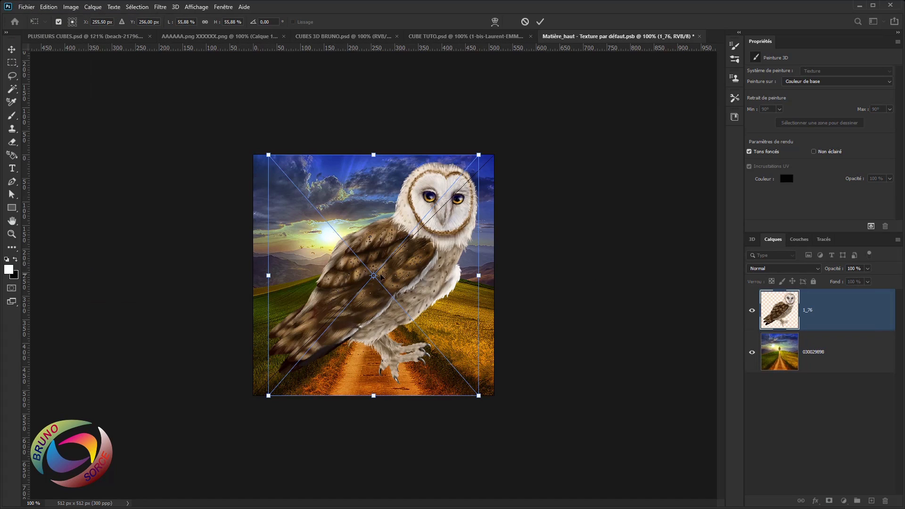
pyautogui.click(540, 22)
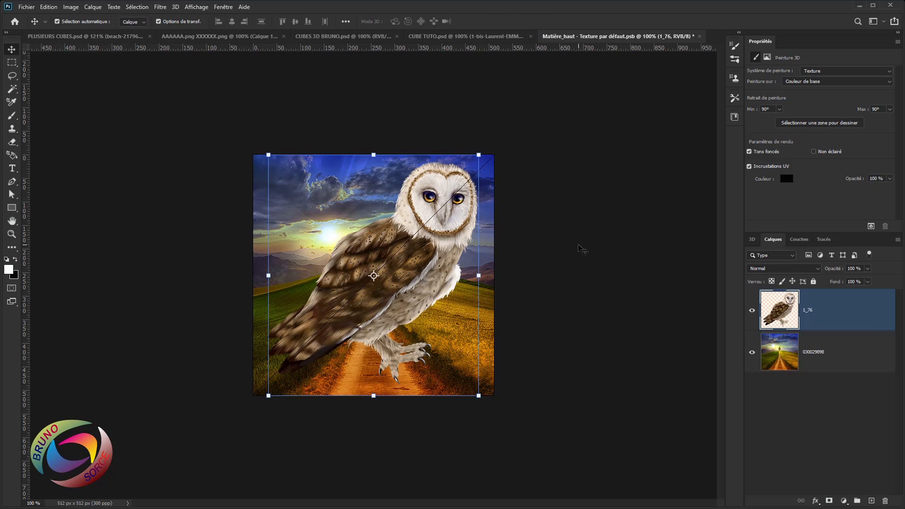
pyautogui.hotkey('ctrl', 's')
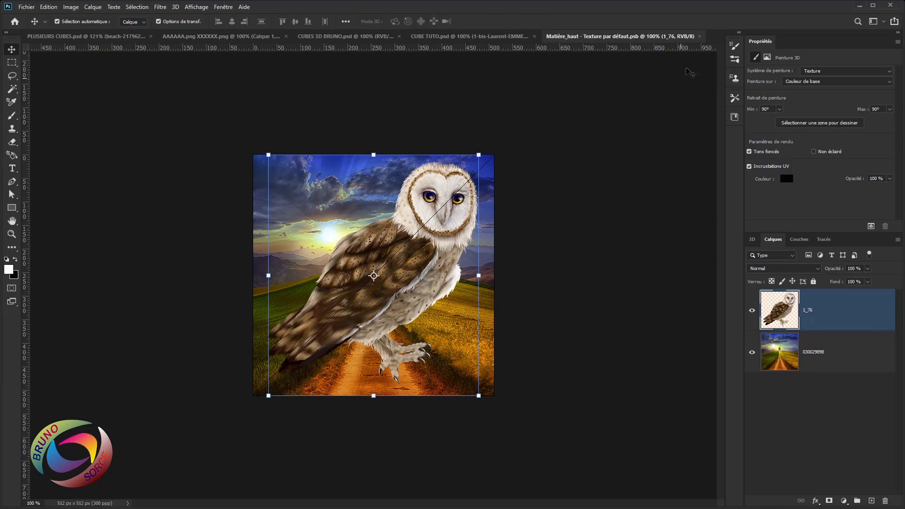
pyautogui.click(699, 37)
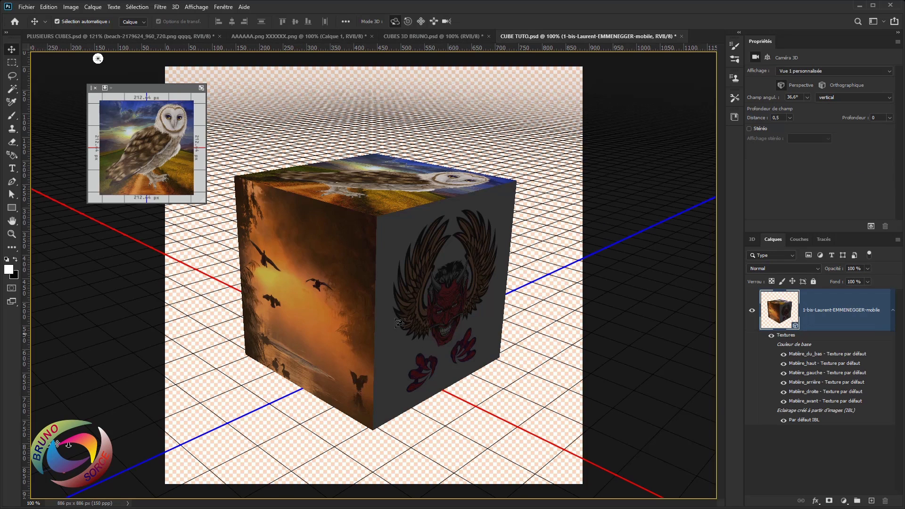
# - Open the Matière_avant texture of the cube for editing
pyautogui.moveTo(365, 252); pyautogui.dragTo(385, 275)
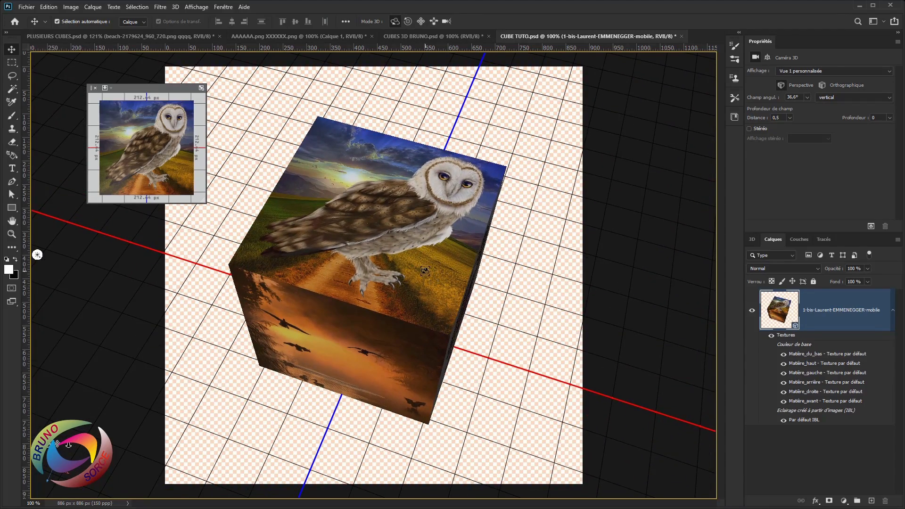
pyautogui.moveTo(429, 273); pyautogui.dragTo(393, 250)
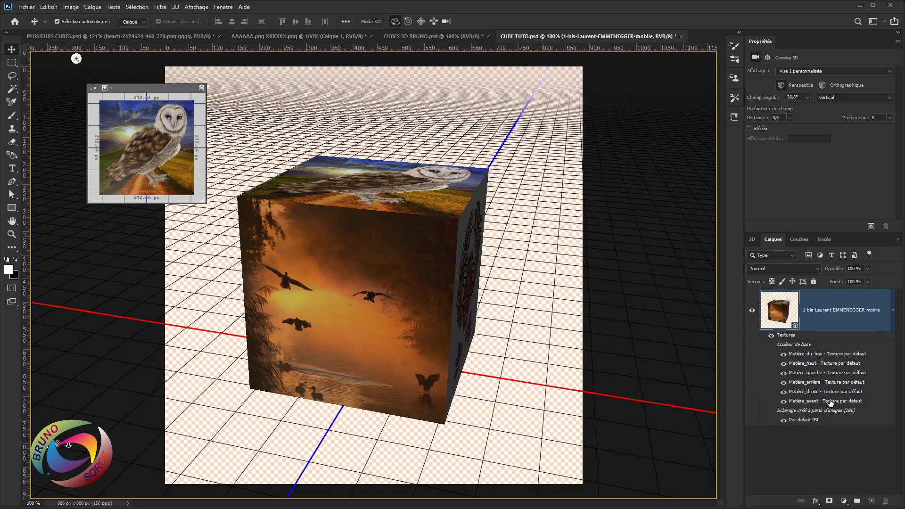
pyautogui.doubleClick(829, 401)
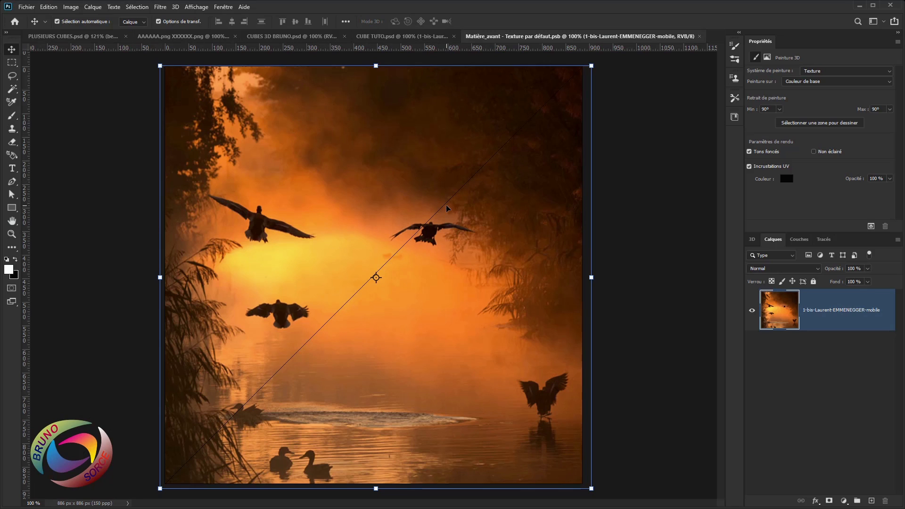
# - Add the horizontal text CUBE PHOTOSHOP in Arial Black at 35.01 pt to the front texture
pyautogui.click(11, 168)
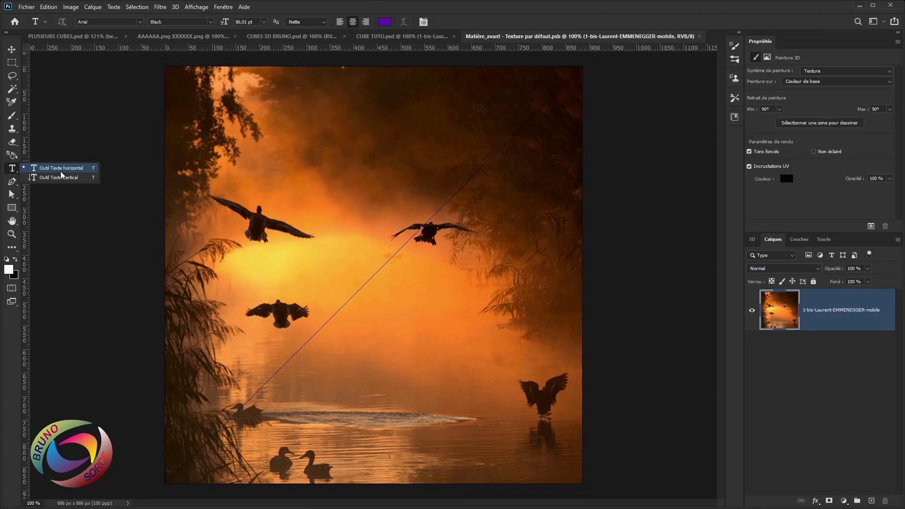
pyautogui.click(62, 172)
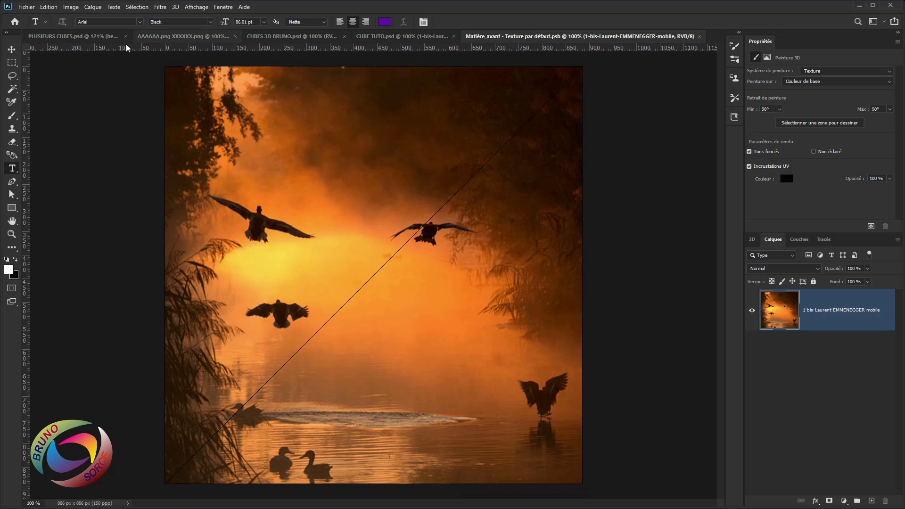
pyautogui.click(373, 236)
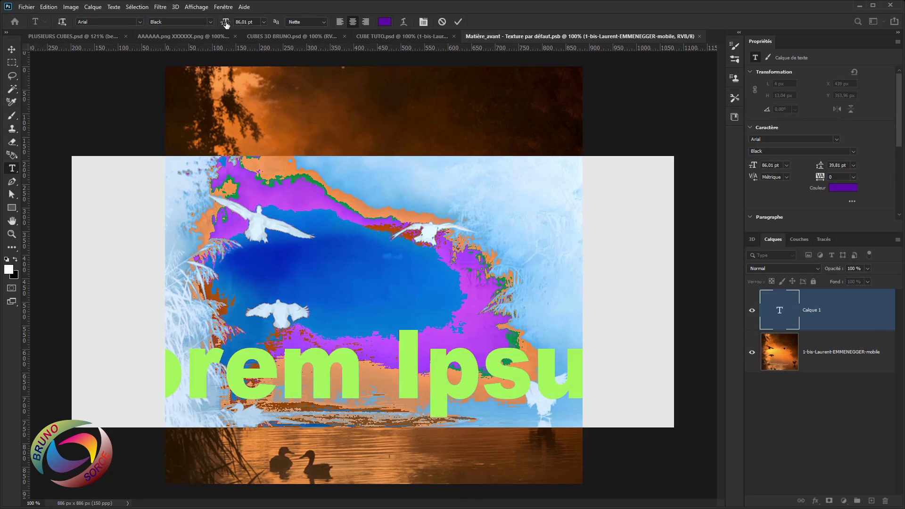
pyautogui.moveTo(226, 27); pyautogui.dragTo(201, 26)
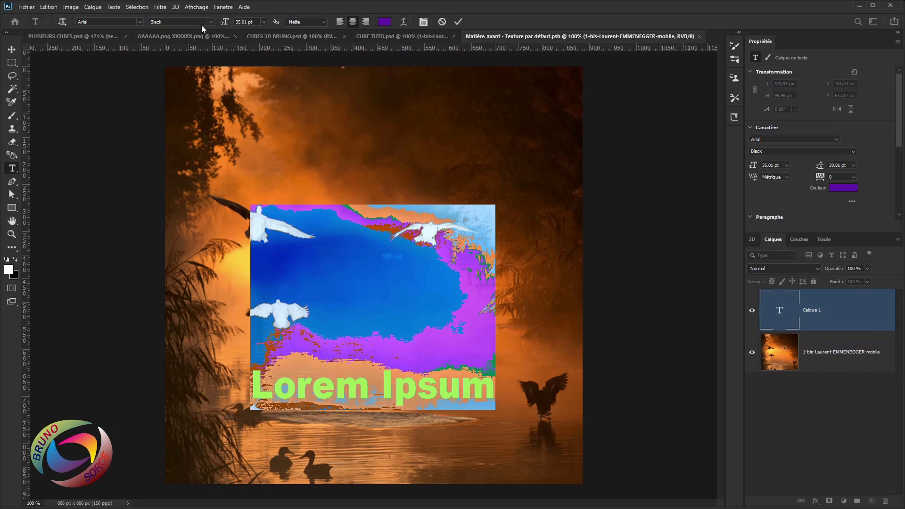
pyautogui.write('CUBE PHOTOSHOP')
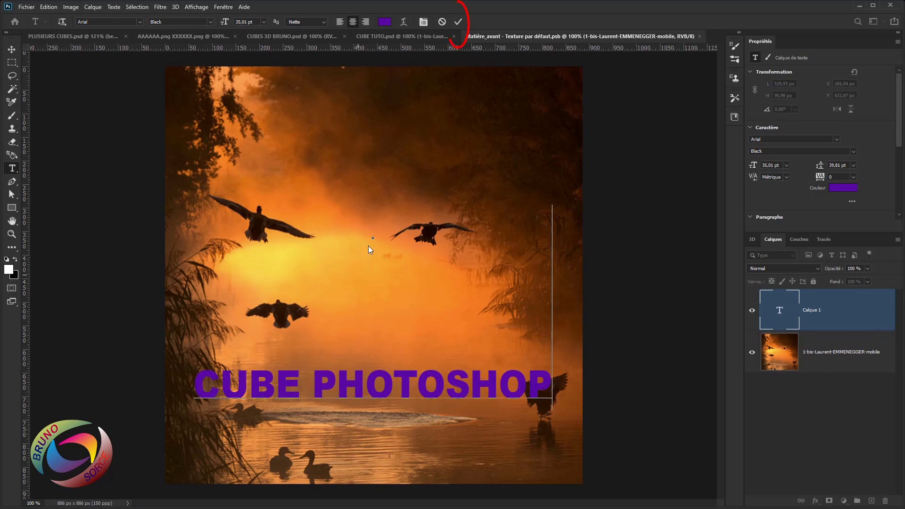
pyautogui.click(457, 22)
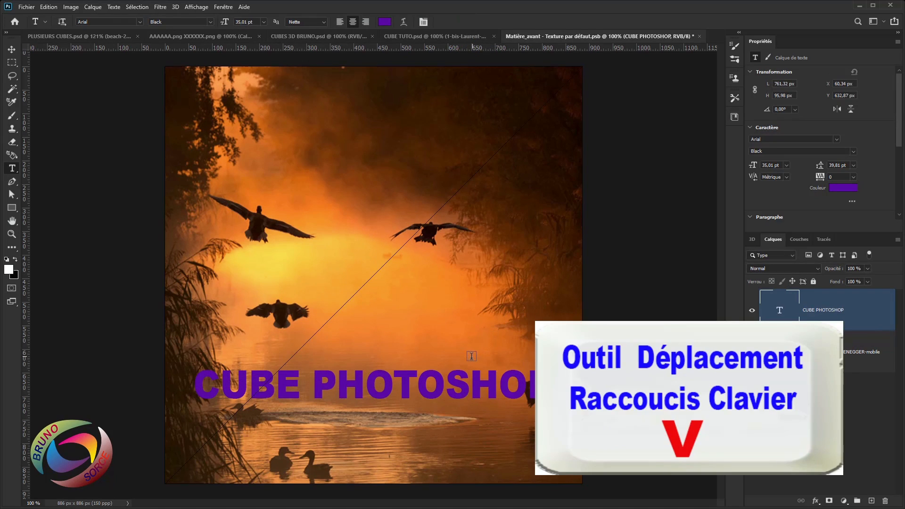
# - Move the CUBE PHOTOSHOP text to the upper part of the image and stretch it vertically to about 177 px high
pyautogui.press('v')
pyautogui.moveTo(432, 397); pyautogui.dragTo(448, 169)
pyautogui.moveTo(503, 182); pyautogui.dragTo(491, 182)
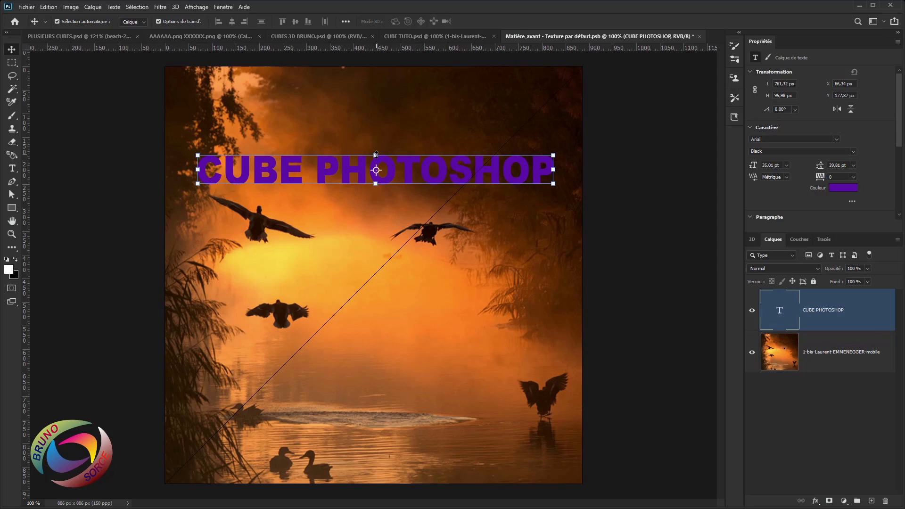
pyautogui.moveTo(376, 154); pyautogui.dragTo(376, 118)
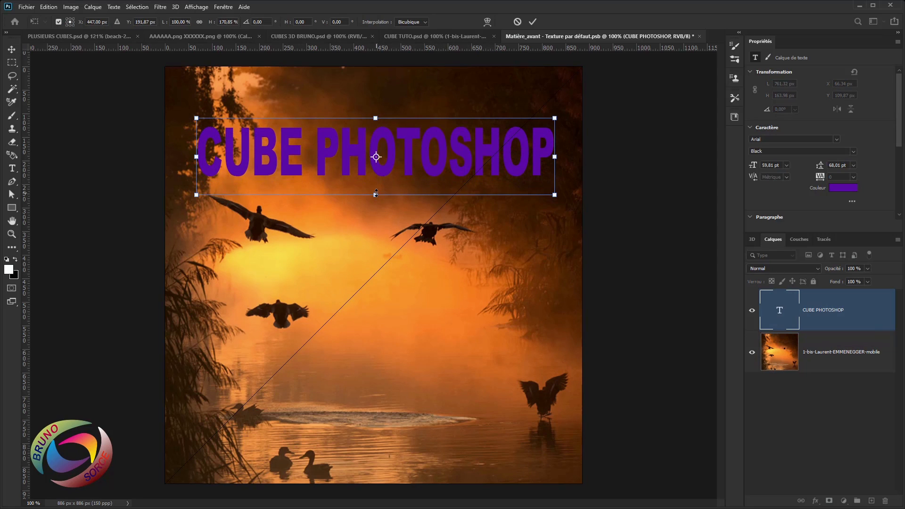
pyautogui.moveTo(376, 193); pyautogui.dragTo(376, 200)
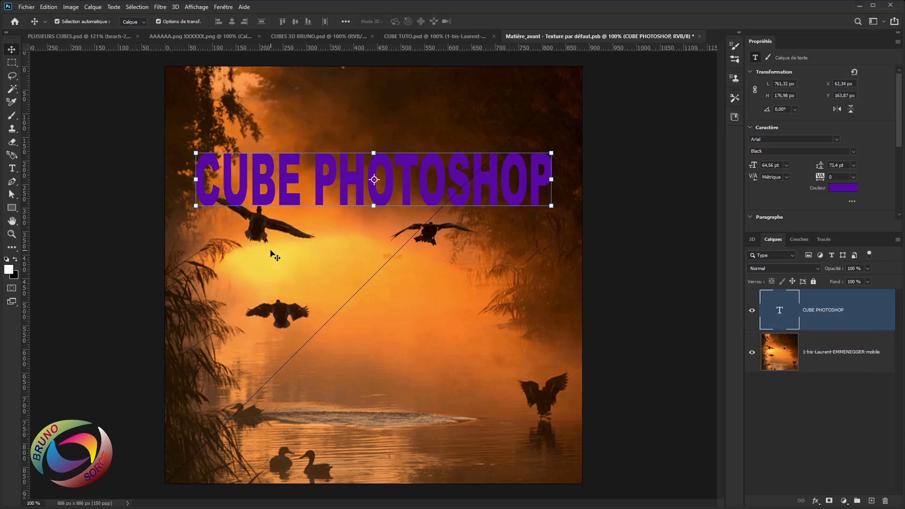
# - Warp the text with the horizontal Drapeau style at +50% inflexion and move it slightly upward
pyautogui.press('t')
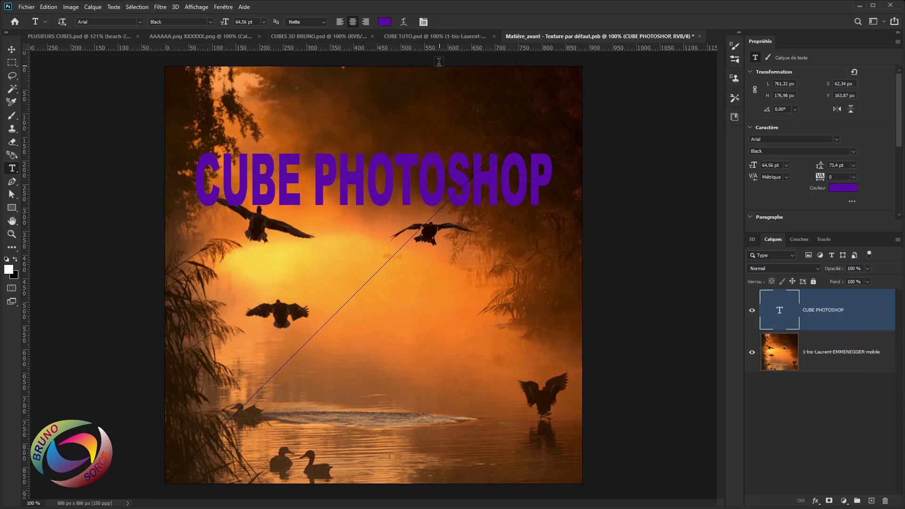
pyautogui.click(402, 21)
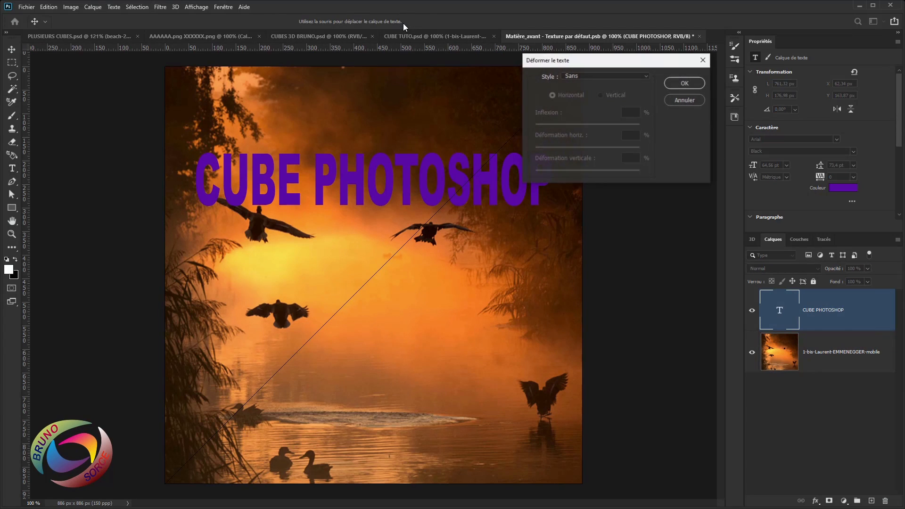
pyautogui.click(586, 76)
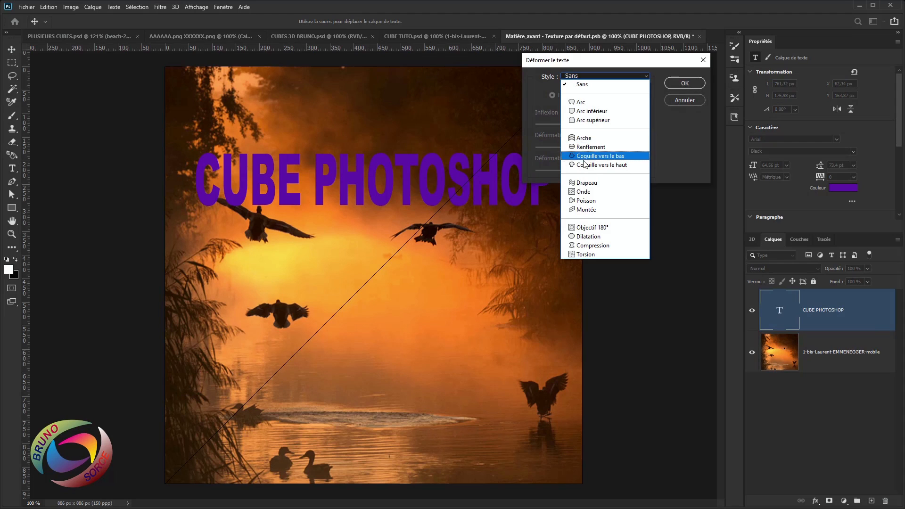
pyautogui.click(584, 183)
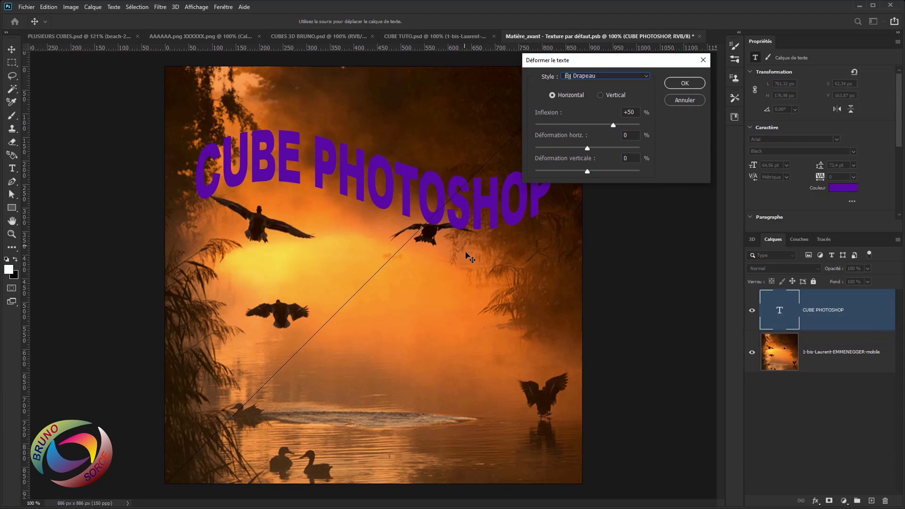
pyautogui.click(684, 84)
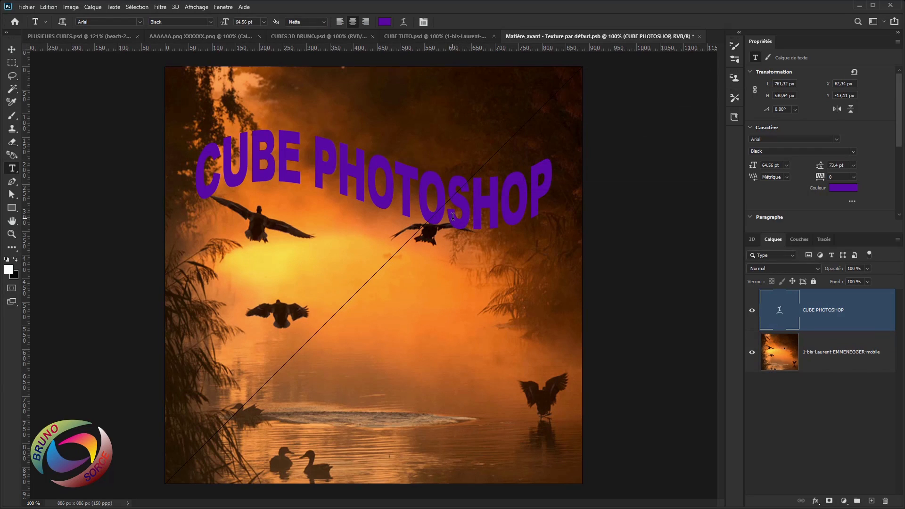
pyautogui.press('v')
pyautogui.moveTo(464, 214); pyautogui.dragTo(463, 194)
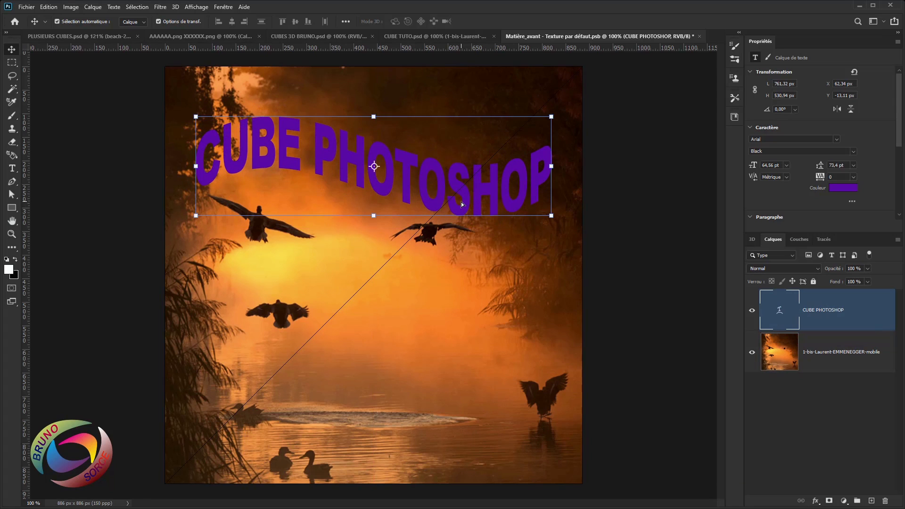
# - Apply the Ombre portée and Lueur interne layer effects to the CUBE PHOTOSHOP text
pyautogui.doubleClick(875, 321)
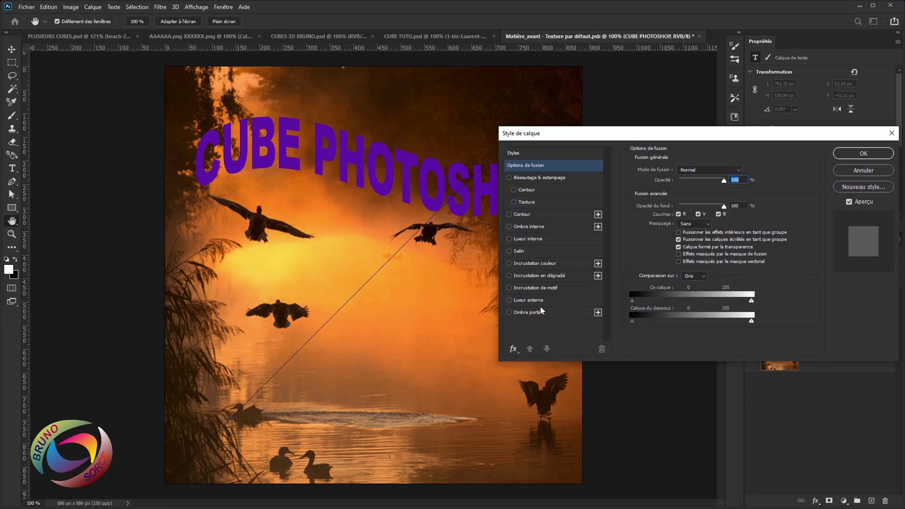
pyautogui.click(528, 312)
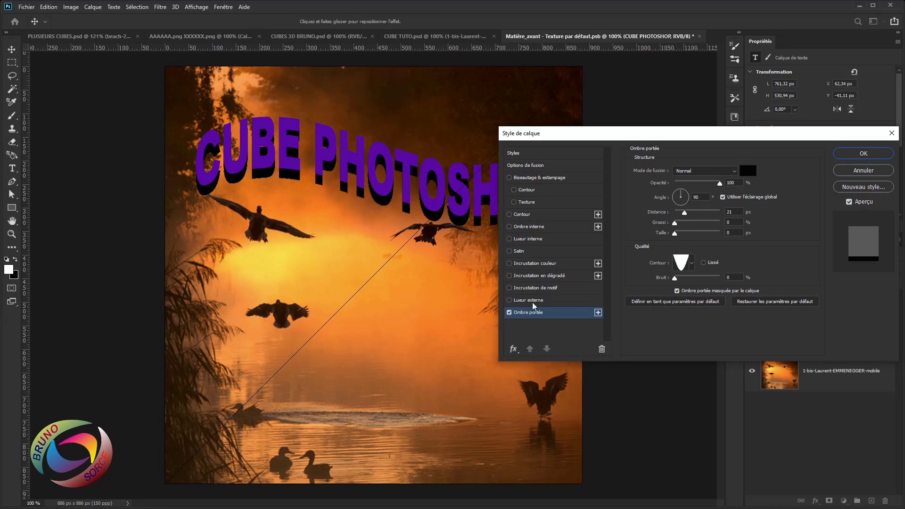
pyautogui.click(530, 240)
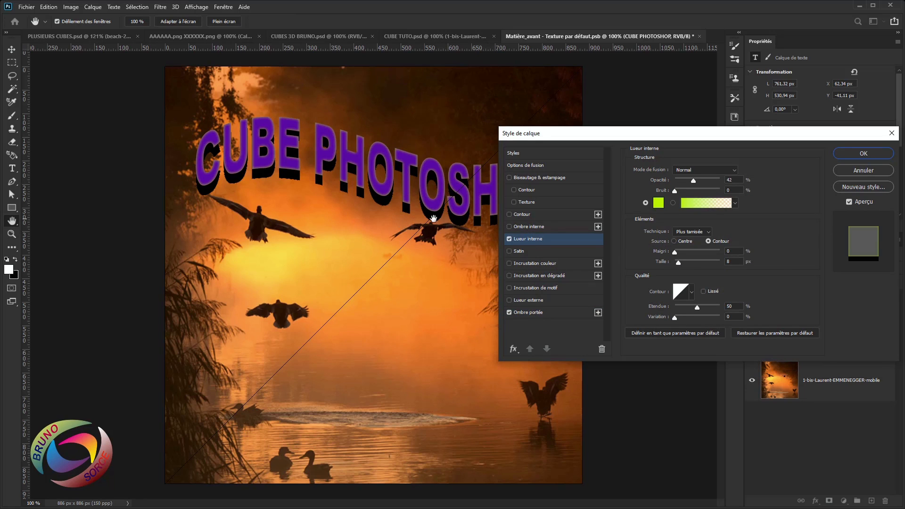
pyautogui.click(888, 155)
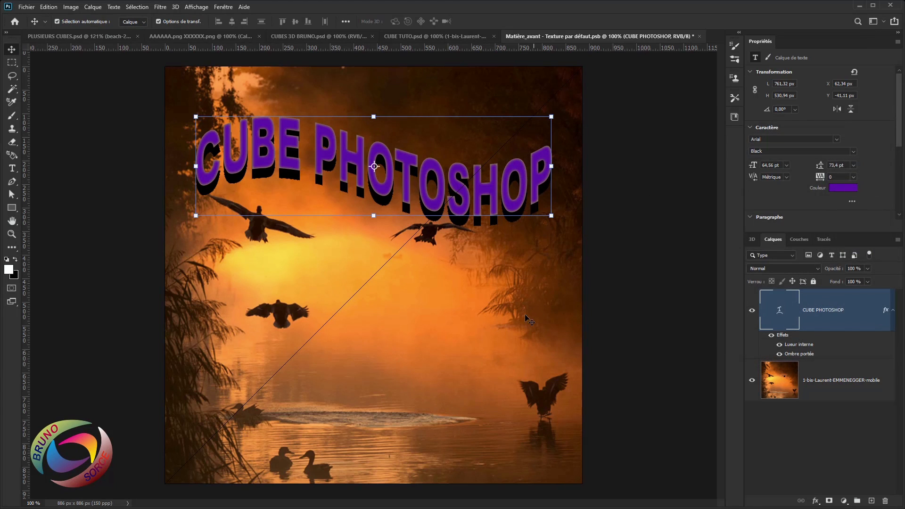
# - Save and close the Matière_avant texture document, and inspect the text on the cube from several angles
pyautogui.click(699, 36)
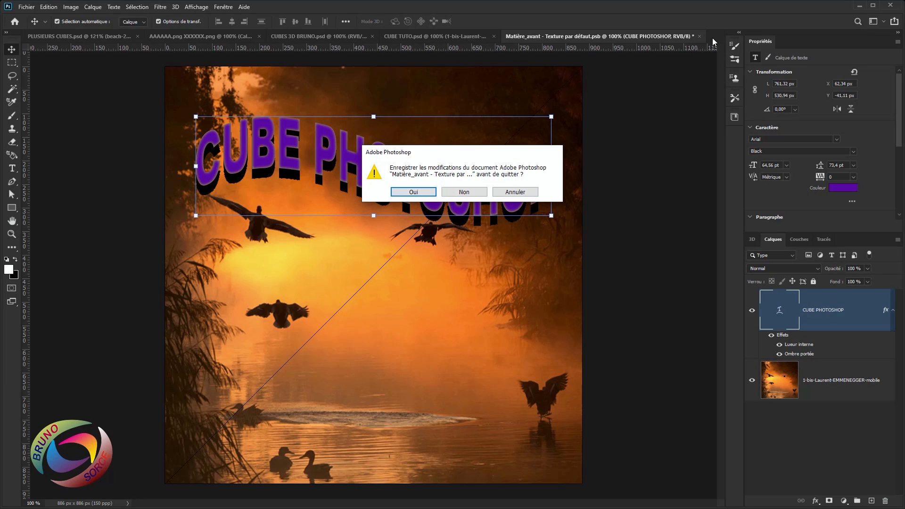
pyautogui.click(408, 192)
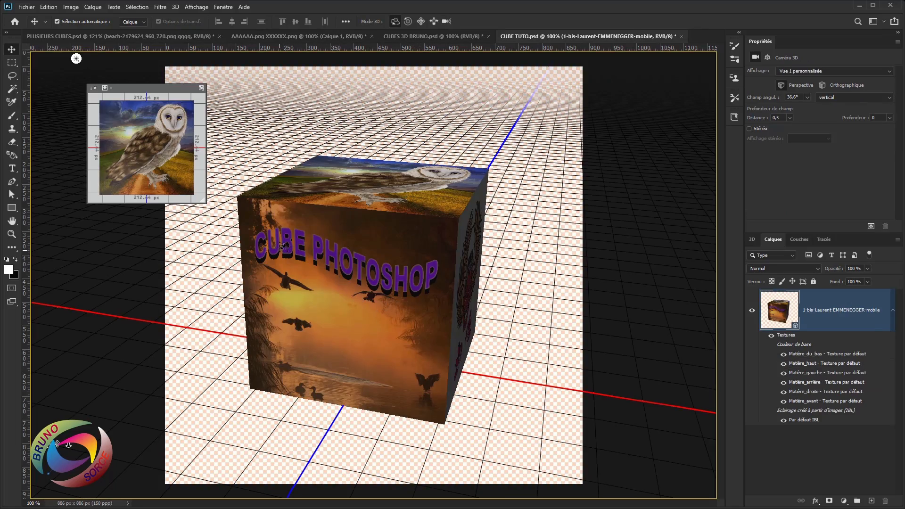
pyautogui.moveTo(402, 274); pyautogui.dragTo(369, 266)
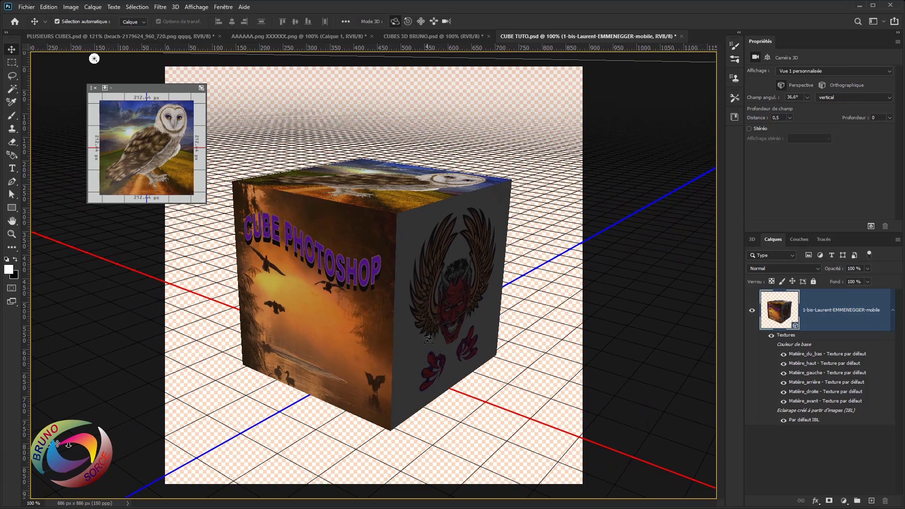
pyautogui.moveTo(451, 270); pyautogui.dragTo(349, 285)
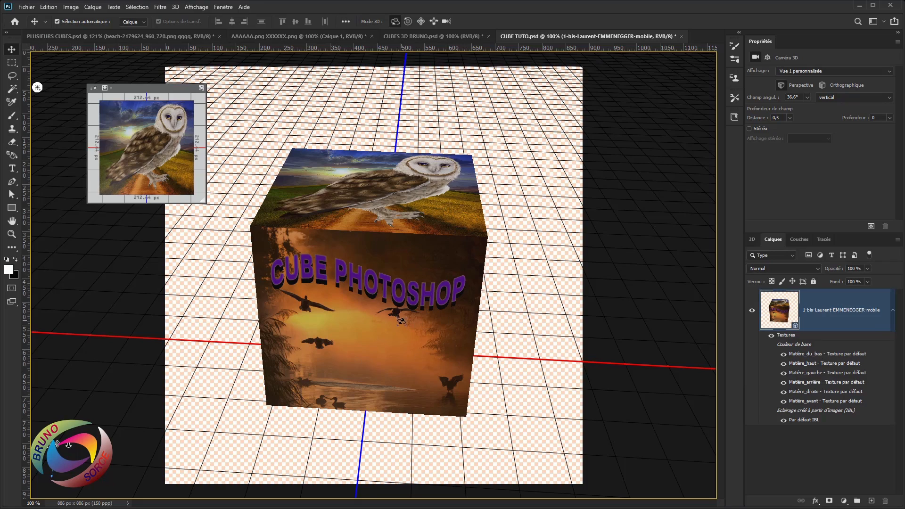
pyautogui.moveTo(402, 321); pyautogui.dragTo(362, 293)
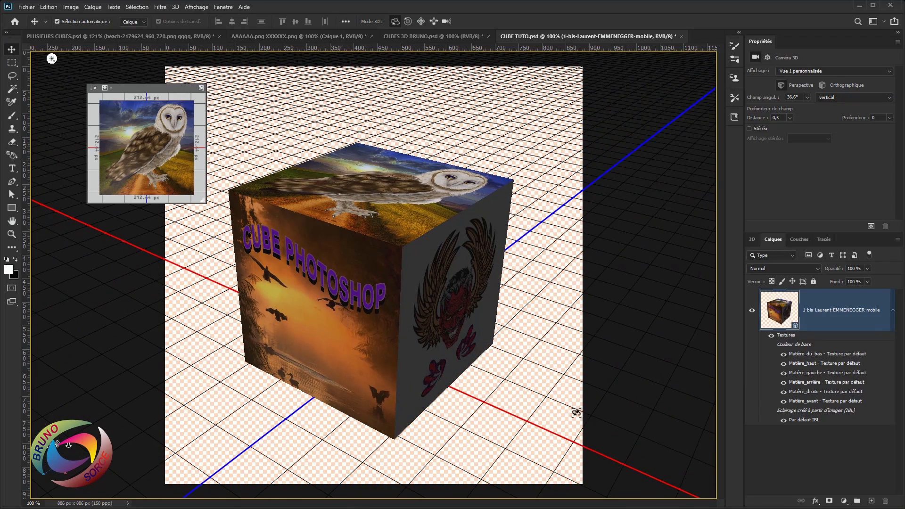
# - Reopen the Matière_avant texture and embed the 03-torres-del-paine mountain lake image between the text and the sunset layer
pyautogui.doubleClick(832, 402)
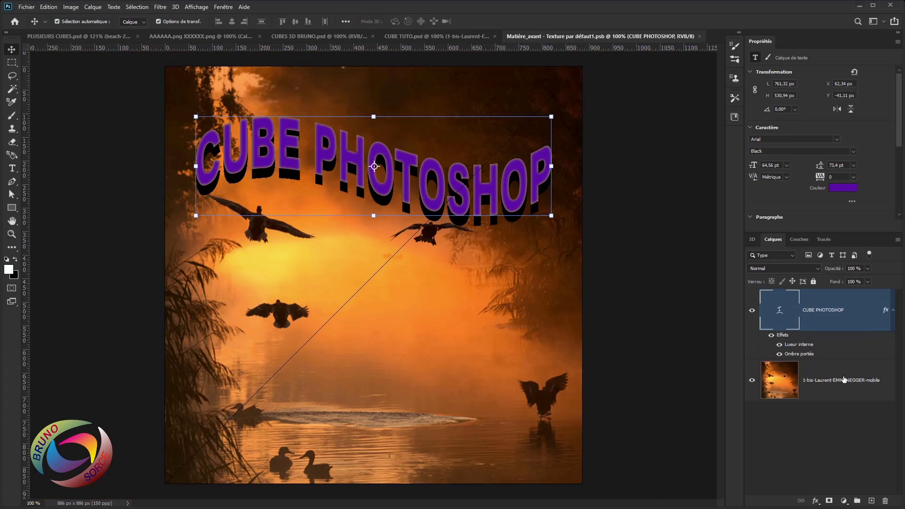
pyautogui.click(843, 380)
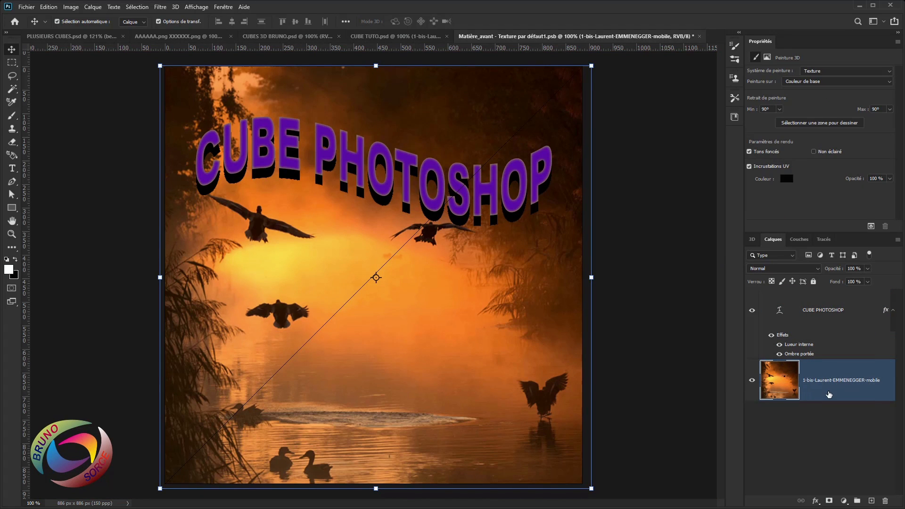
pyautogui.click(26, 7)
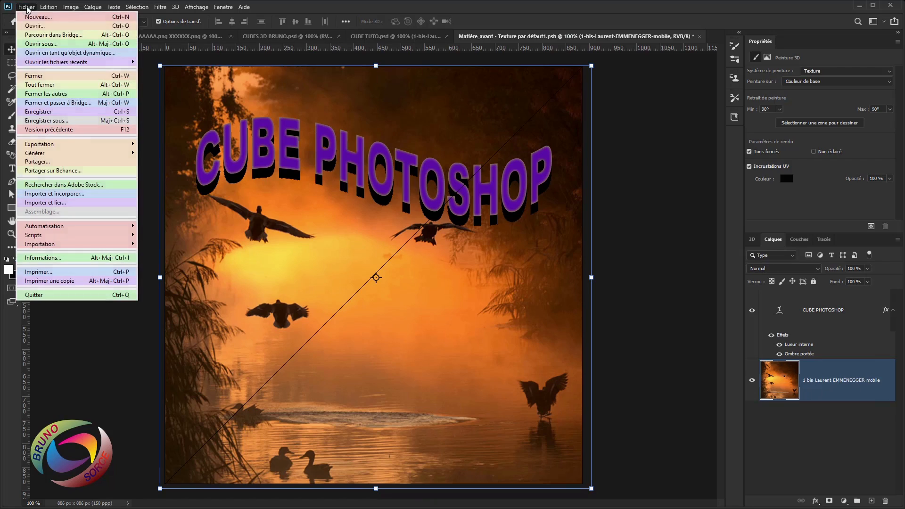
pyautogui.click(54, 194)
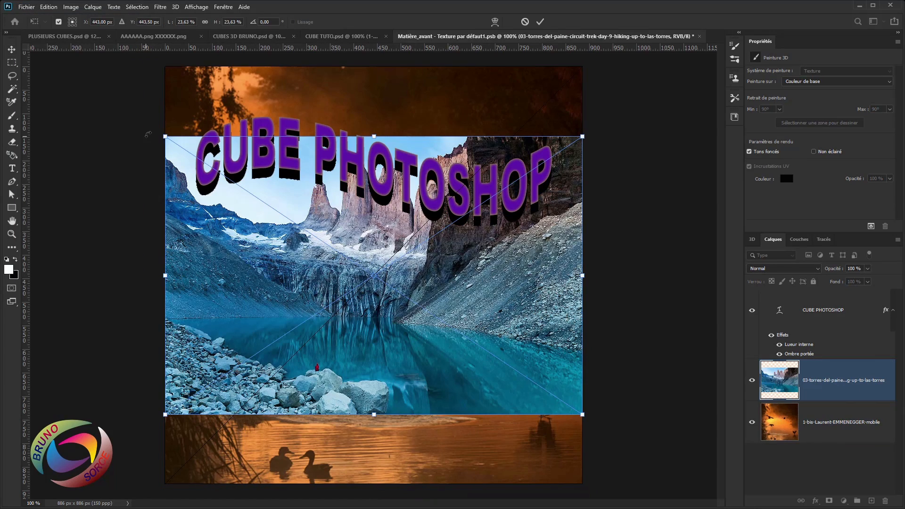
# - Enlarge the placed mountain lake image to about 37.81% and position it to cover the whole canvas
pyautogui.moveTo(165, 136); pyautogui.dragTo(30, 52)
pyautogui.moveTo(583, 413); pyautogui.dragTo(640, 454)
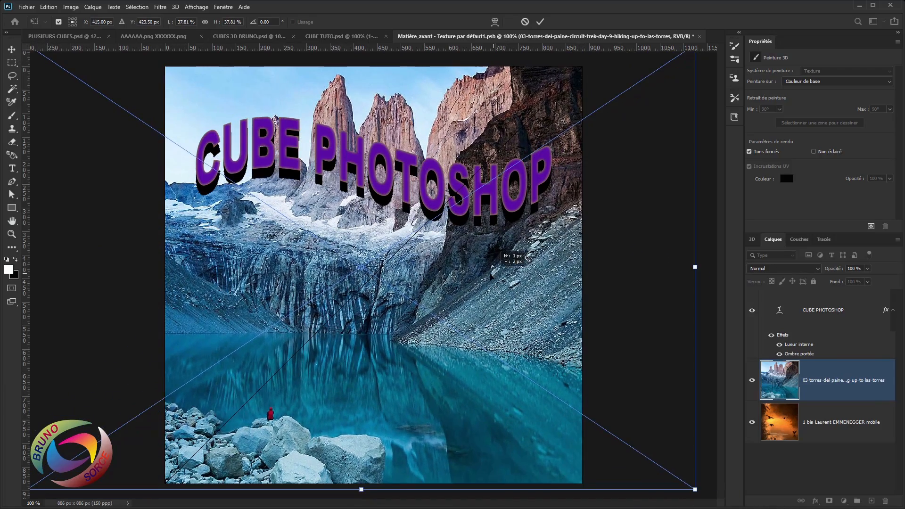
pyautogui.moveTo(501, 262); pyautogui.dragTo(490, 277)
pyautogui.press('Return')
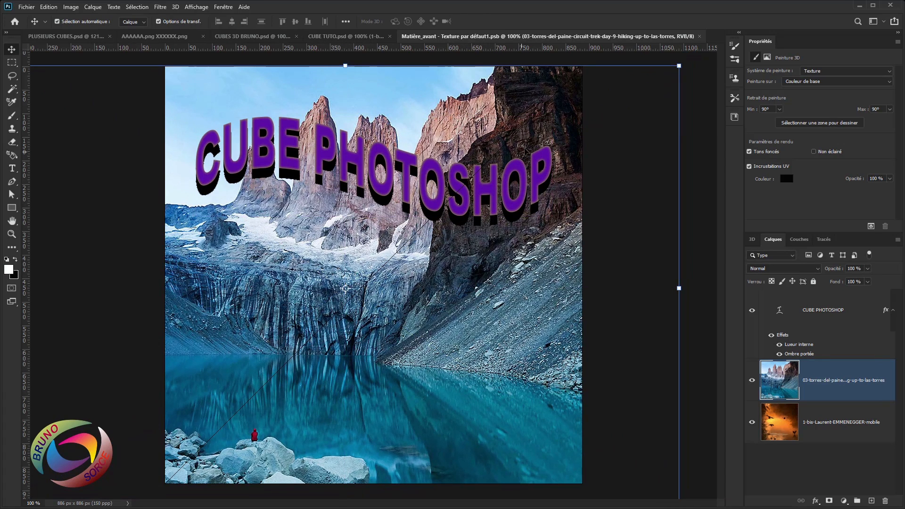
# - Save and close the Matière_avant texture document, and orbit the cube to check its new front face
pyautogui.click(700, 36)
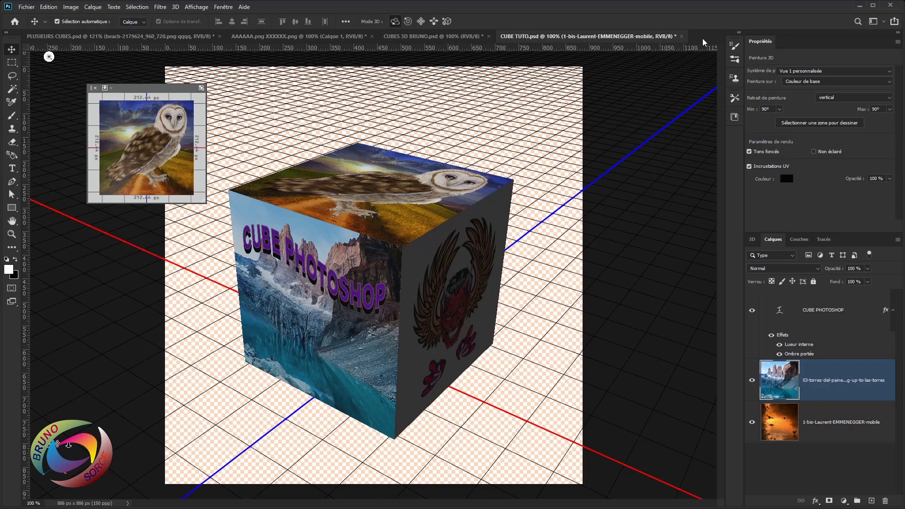
pyautogui.moveTo(385, 318); pyautogui.dragTo(397, 214)
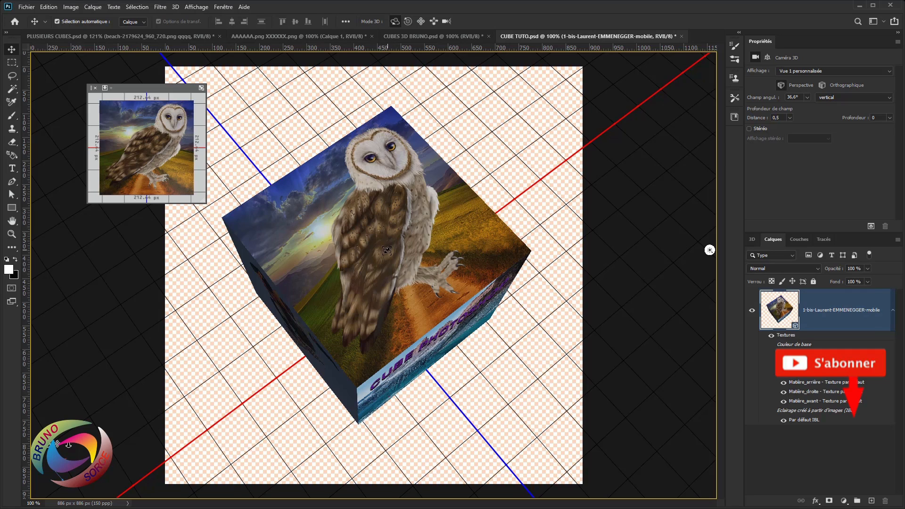
pyautogui.moveTo(387, 251); pyautogui.dragTo(389, 235)
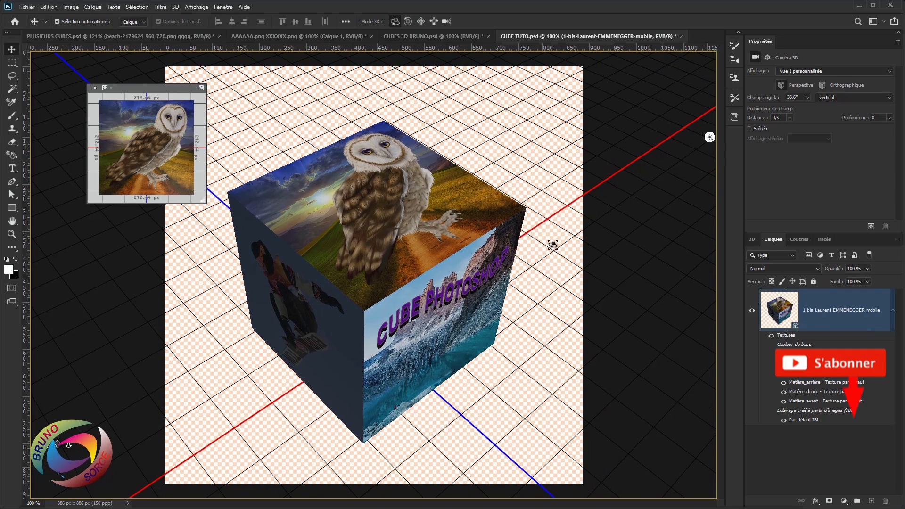